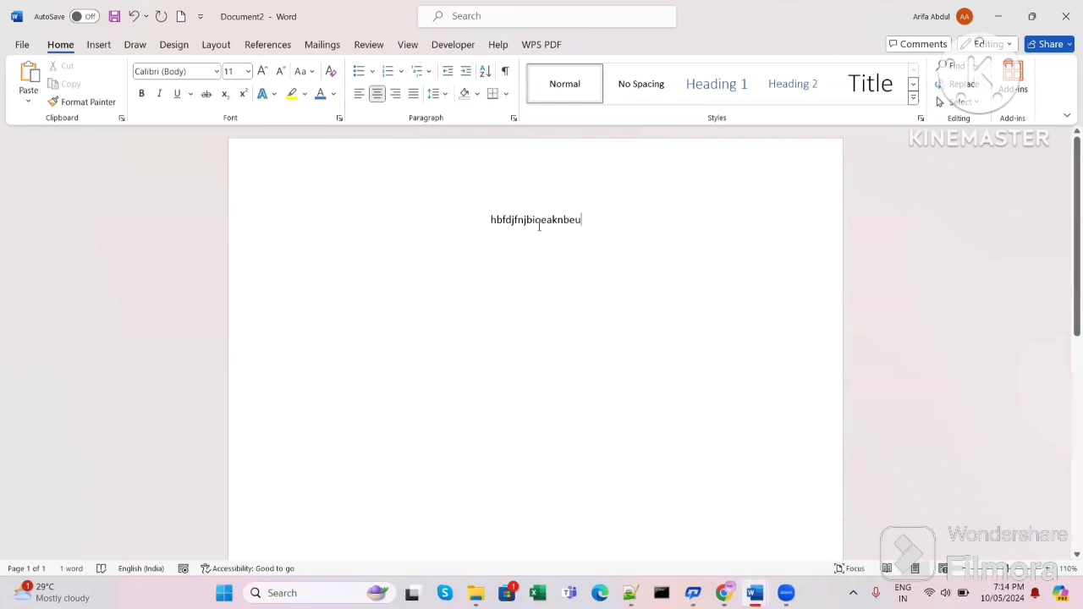
Step: Delete the centred sample word and switch the paragraph to right alignment
drag(590, 217, 457, 217)
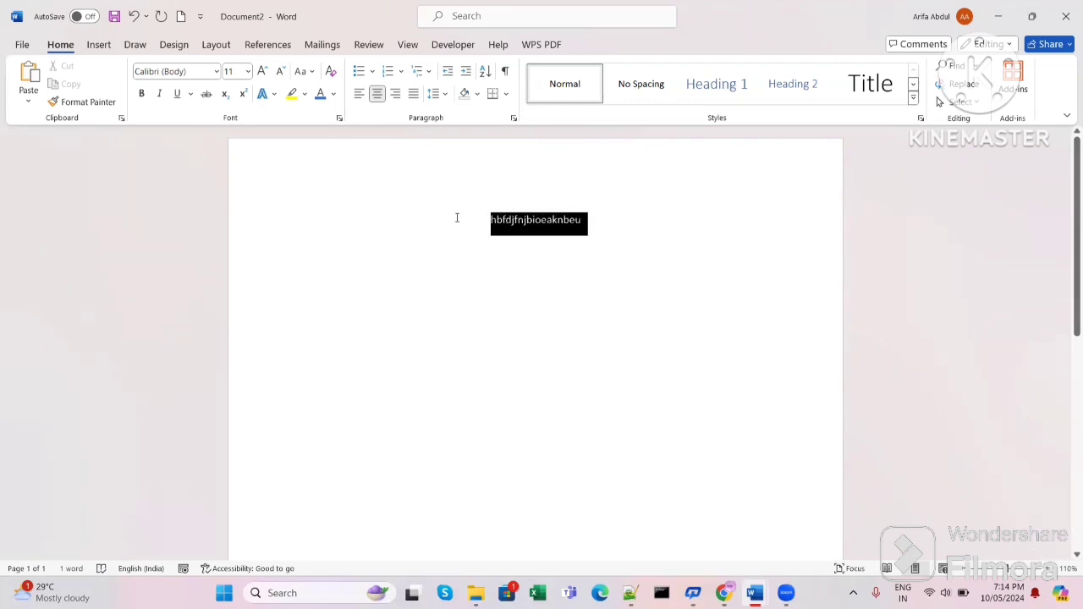
key(Delete)
click(395, 93)
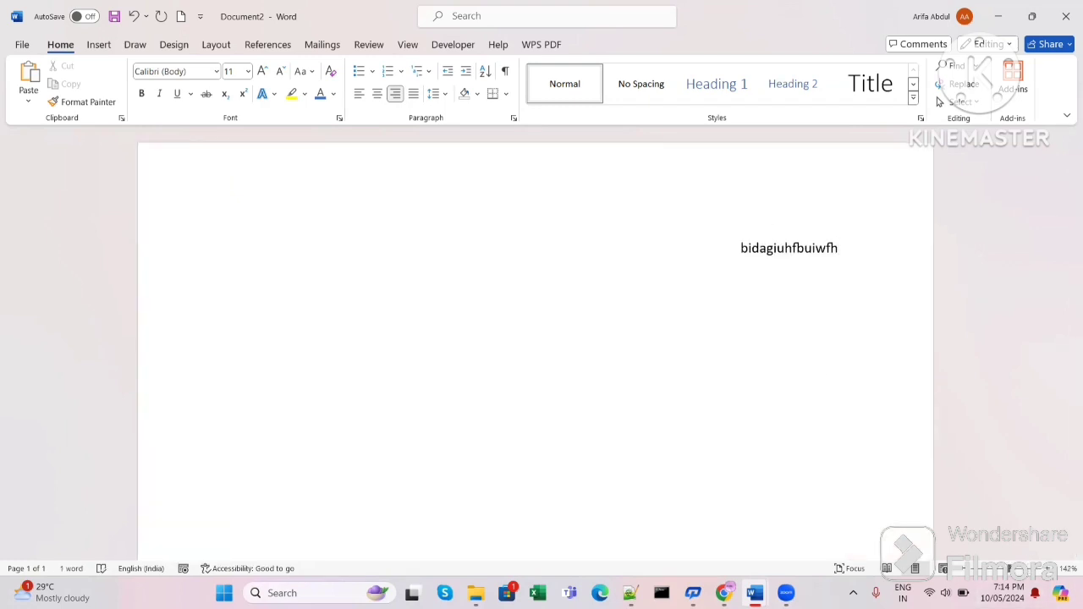
Step: Delete the right-aligned sample word and set the empty paragraph to justified alignment
key(BackSpace)
key(BackSpace)
key(BackSpace)
key(BackSpace)
key(BackSpace)
key(BackSpace)
key(BackSpace)
key(BackSpace)
key(BackSpace)
key(BackSpace)
key(BackSpace)
key(BackSpace)
key(BackSpace)
key(BackSpace)
key(BackSpace)
key(BackSpace)
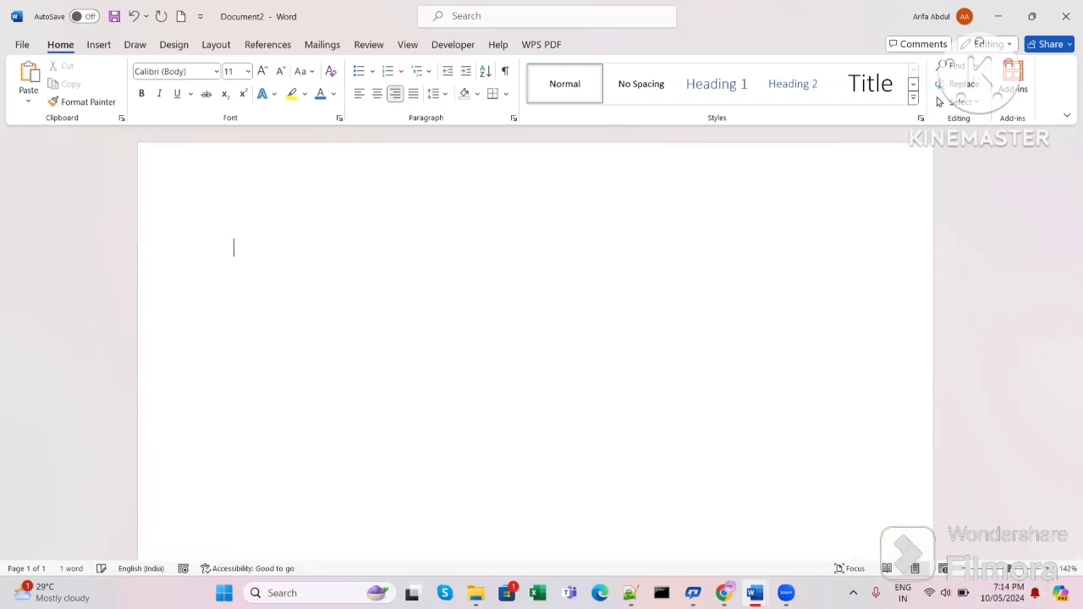
click(412, 93)
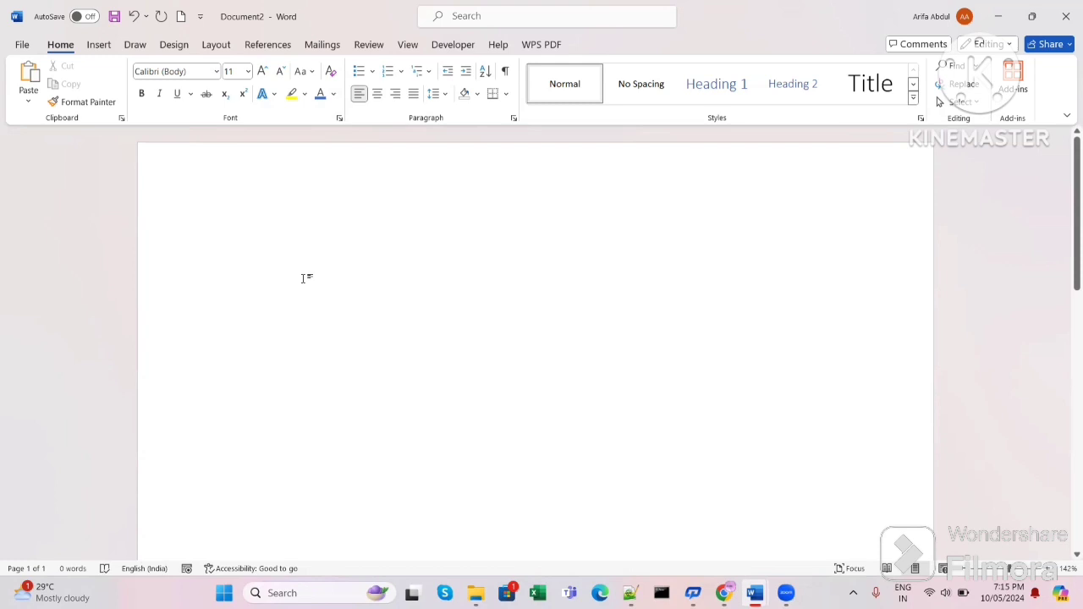
Step: Generate placeholder paragraphs in the blank document with =rand()
text(=rand)
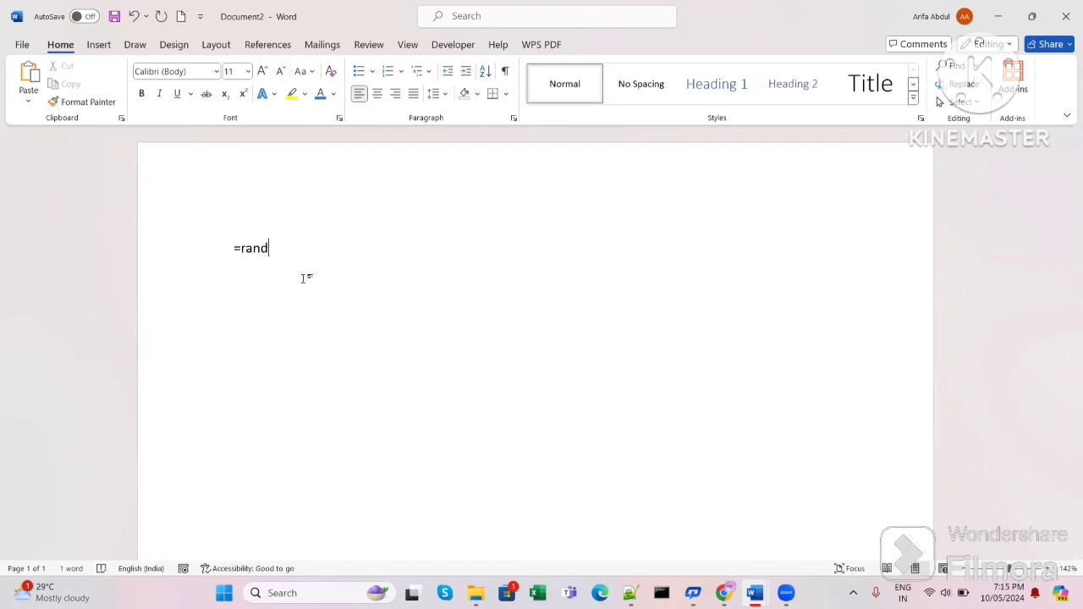
text(())
key(Return)
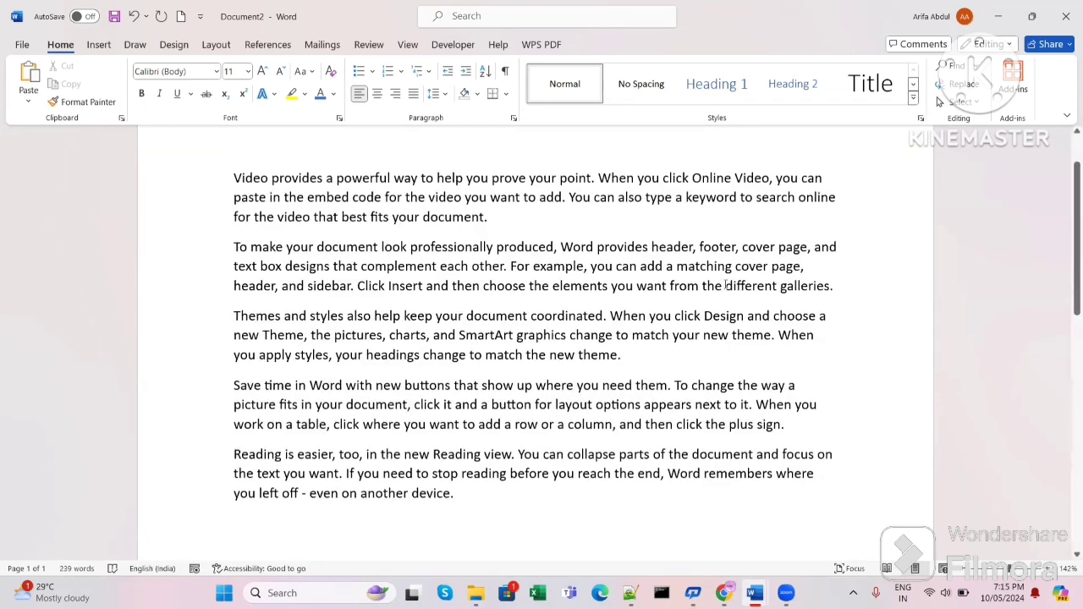
Step: Try centre and right alignment on the first two paragraphs, finishing with both paragraphs justified
drag(837, 286, 234, 225)
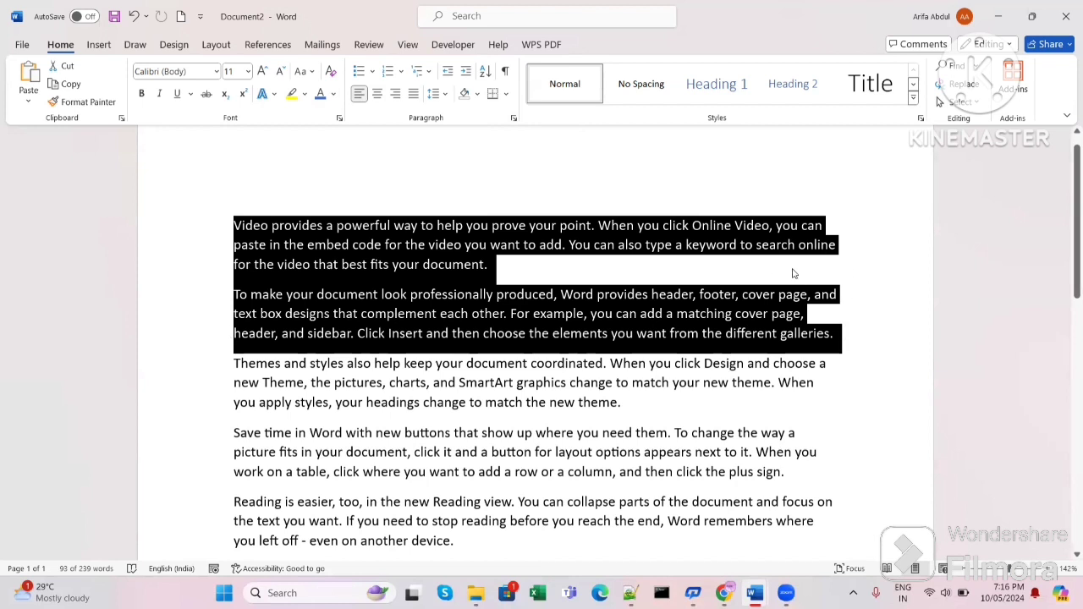
click(378, 94)
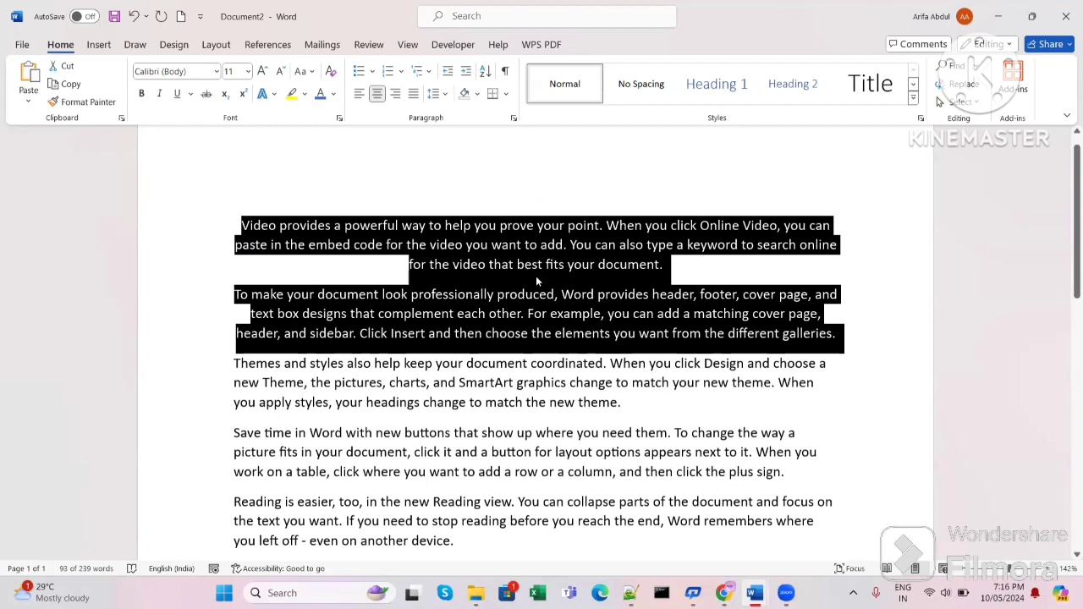
click(396, 95)
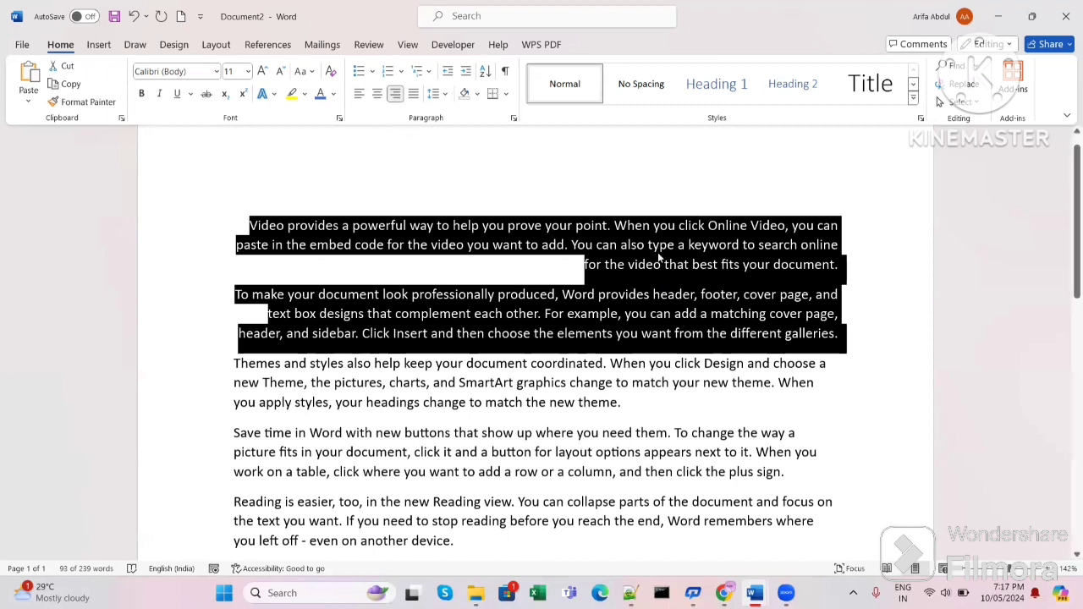
click(414, 95)
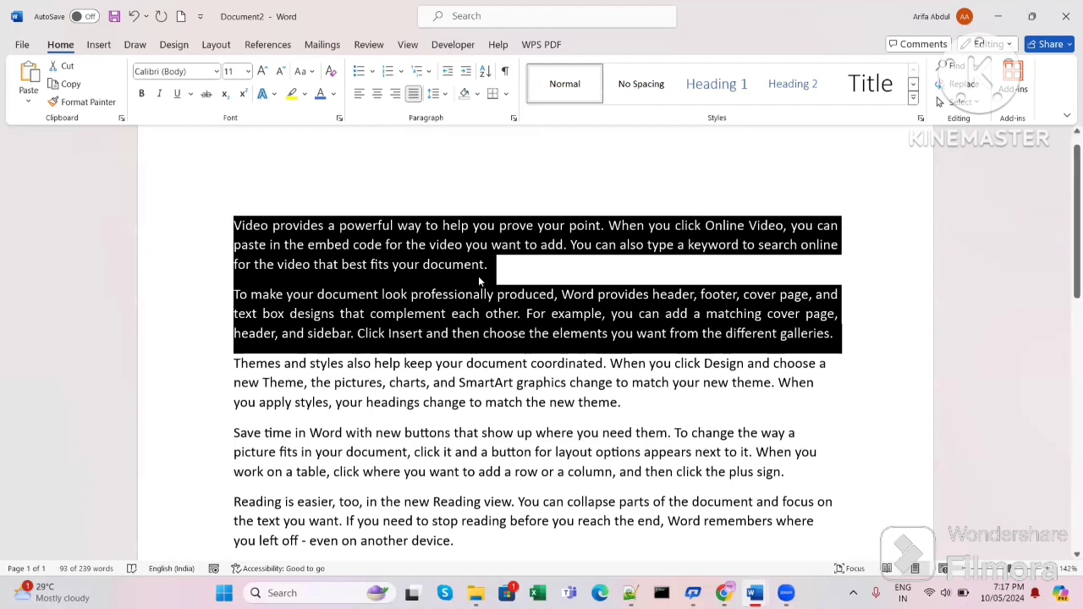
click(498, 267)
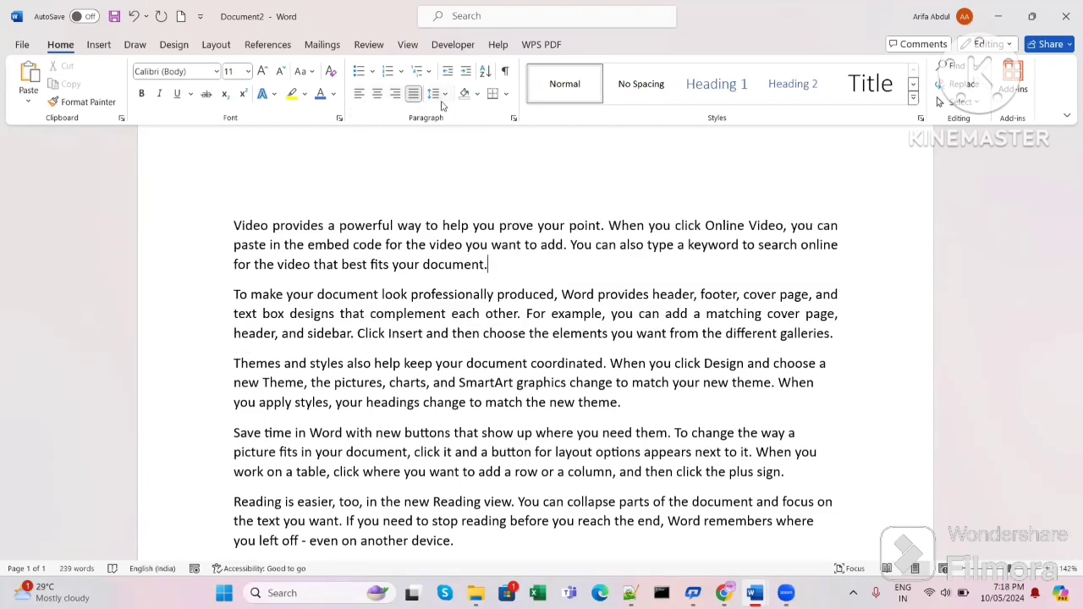
Step: Highlight the topic "Line and Paragraph spacing" in Document1's list and return to Document2
drag(306, 288, 494, 300)
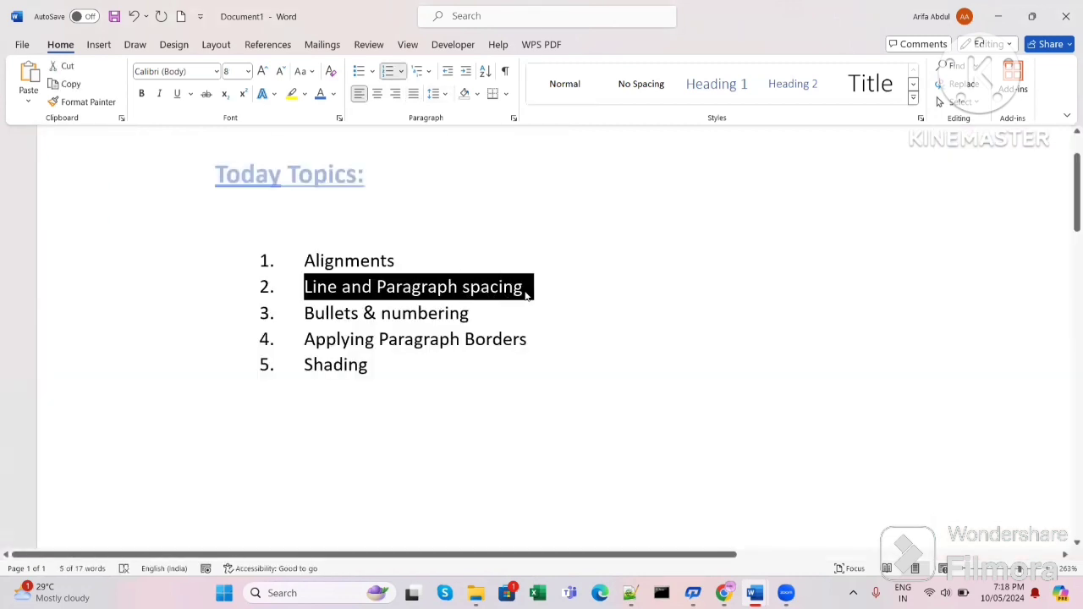
mouse_move(754, 592)
click(664, 524)
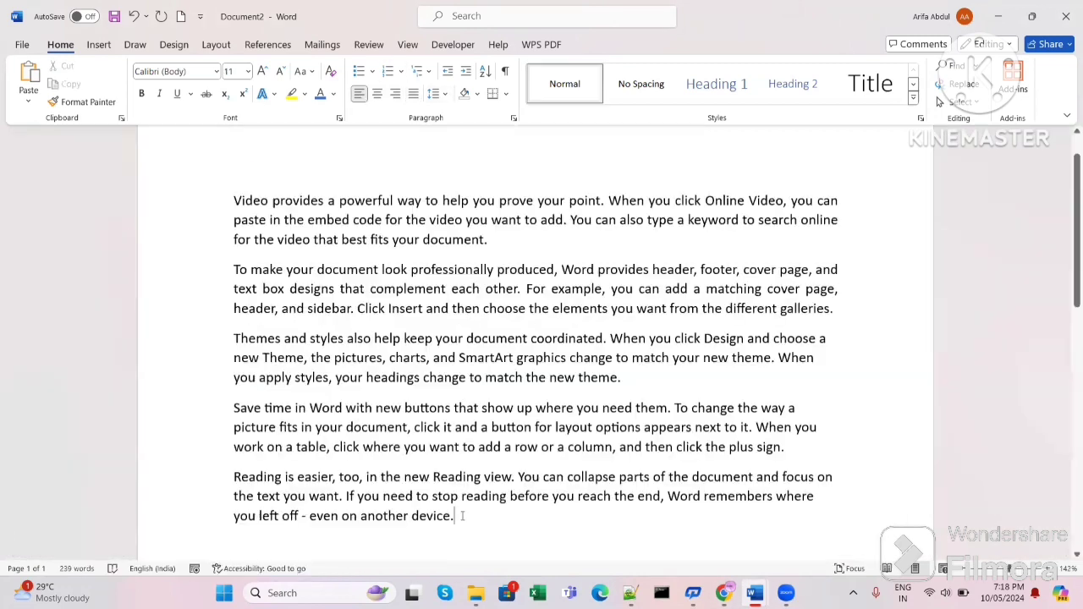
Step: Copy all five paragraphs and paste them twice at the end of the document, with a blank line before the second copy
drag(463, 515, 210, 188)
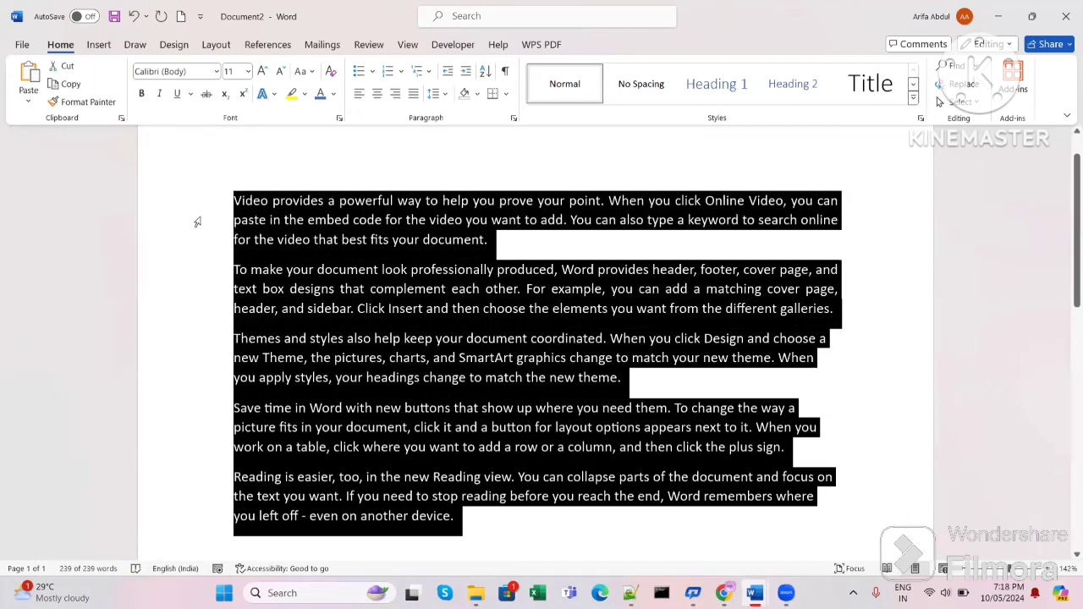
scroll(496, 424, down, 3)
scroll(496, 424, down, 1)
click(467, 288)
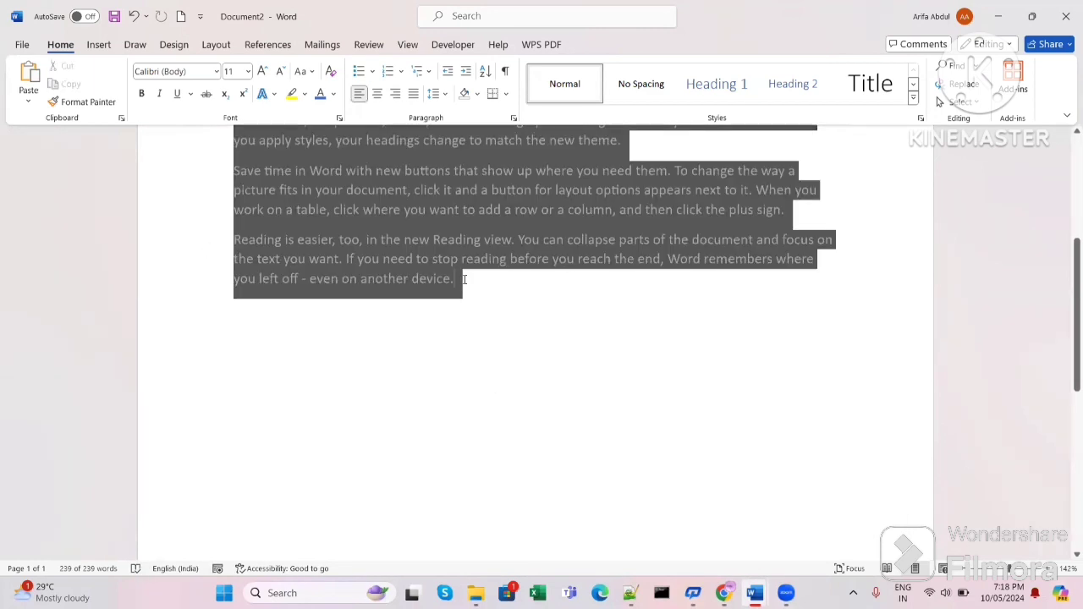
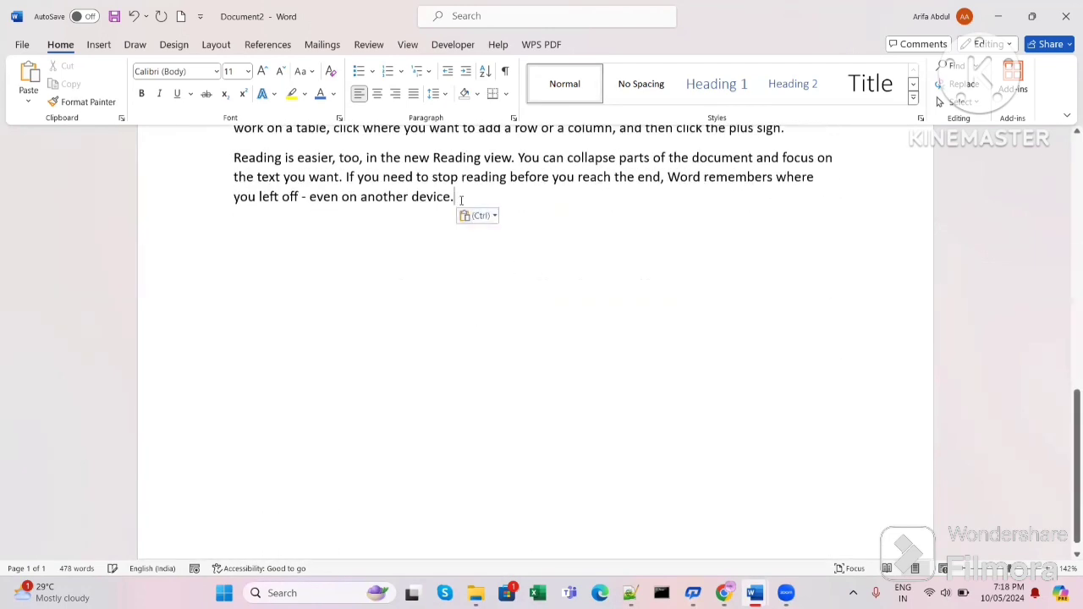
key(Return)
key(Return)
text(Video provides a powerful way to help you prove your point. When you click Online Video, you can paste in the embed code for the video you want to add. You can also type a keyword to search online for the video that best fits your document. To make your document look professionally produced, Word provides header, footer, cover page, and text box designs that complement each other. For example, you can add a matching cover page, header, and sidebar. Click Insert and then choose the elements you want from the different galleries. Themes and styles also help keep your document coordinated. When you click Design and choose a new Theme, the pictures, charts, and SmartArt graphics change to match your new theme. When you apply styles, your headings change to match the new theme. Save time in Word with new buttons that show up where you need them. To change the way a picture fits in your document, click it and a button for layout options appears next to it. When you work on a table, click where you want to add a row or a column, and then click the plus sign. Reading is easier, too, in the new Reading view. You can collapse parts of the document and focus on the text you want. If you need to stop reading before you reach the end, Word remembers where you left off - even on another device.)
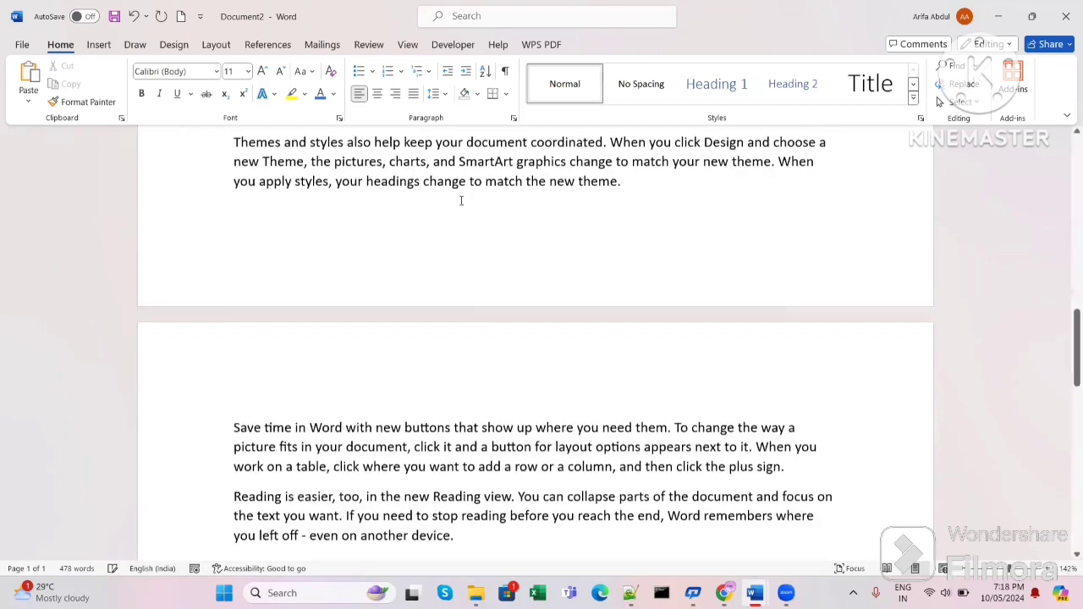
key(Return)
Step: Look through the repeated paragraphs across both pages of the document
scroll(491, 373, up, 3)
scroll(491, 373, up, 3)
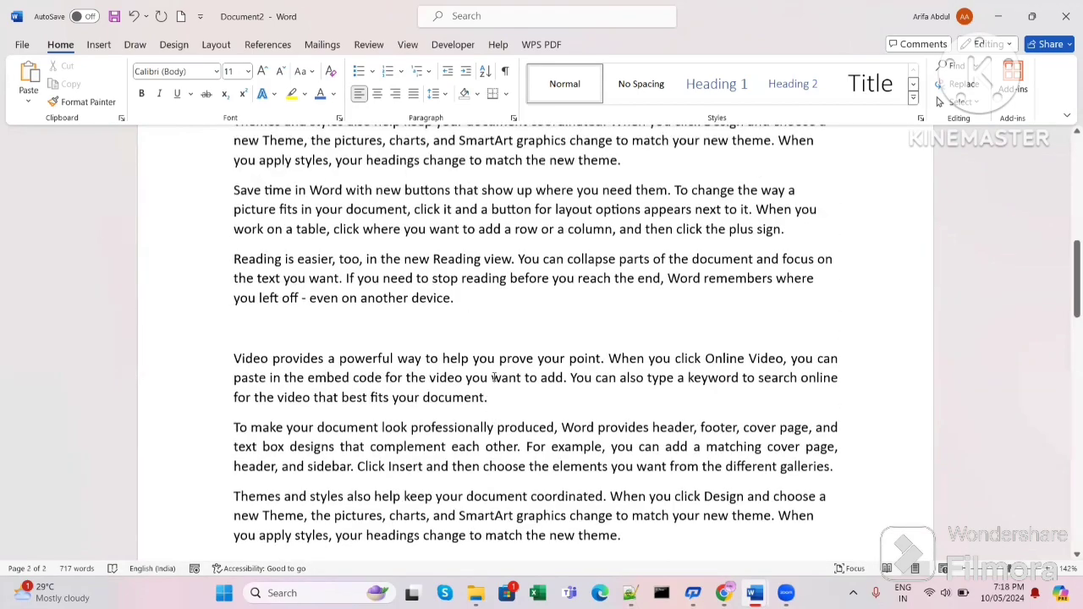
scroll(495, 376, down, 4)
scroll(497, 377, up, 4)
scroll(498, 377, down, 8)
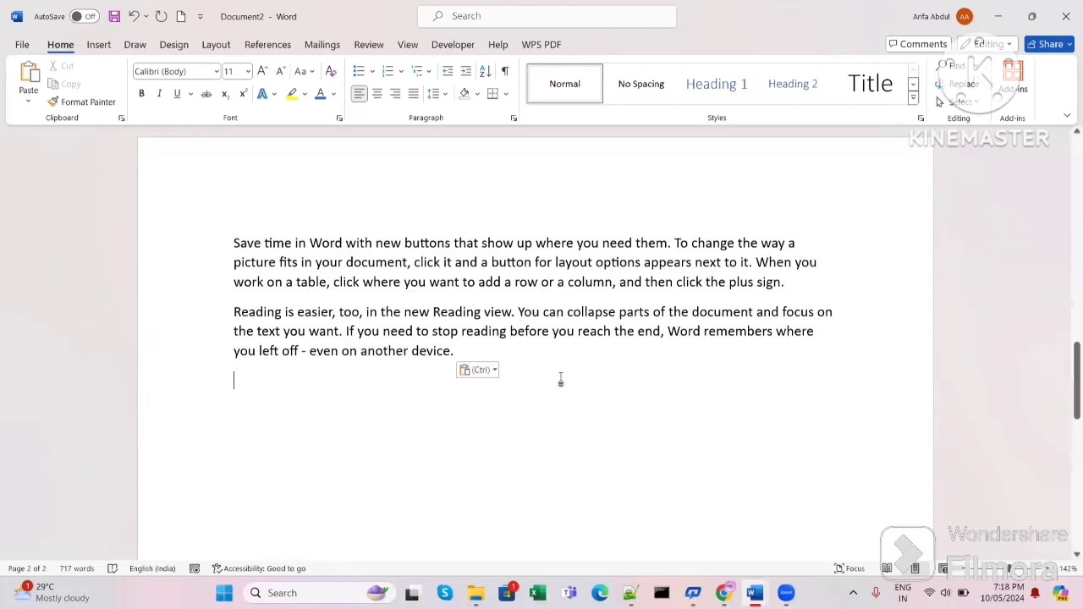
scroll(570, 364, up, 4)
scroll(574, 370, down, 1)
scroll(573, 370, up, 10)
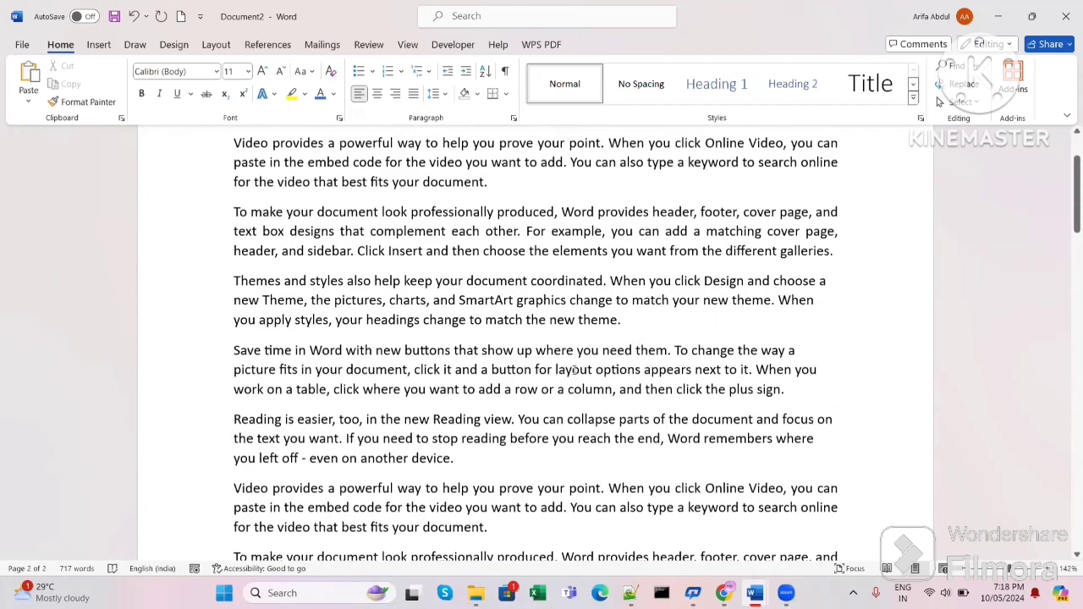
scroll(574, 370, down, 1)
scroll(575, 370, down, 4)
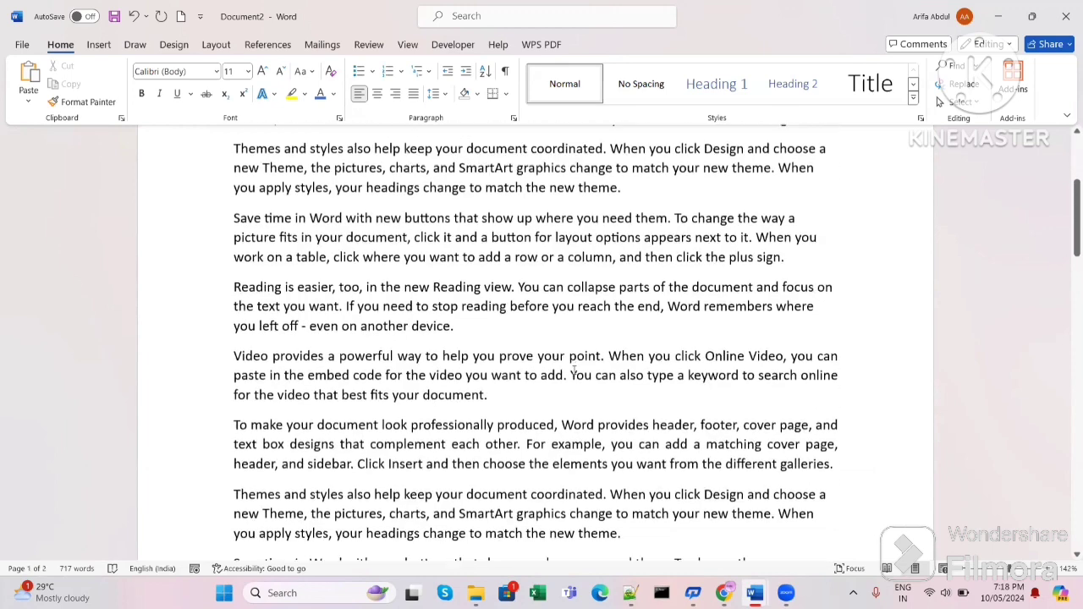
scroll(374, 254, up, 5)
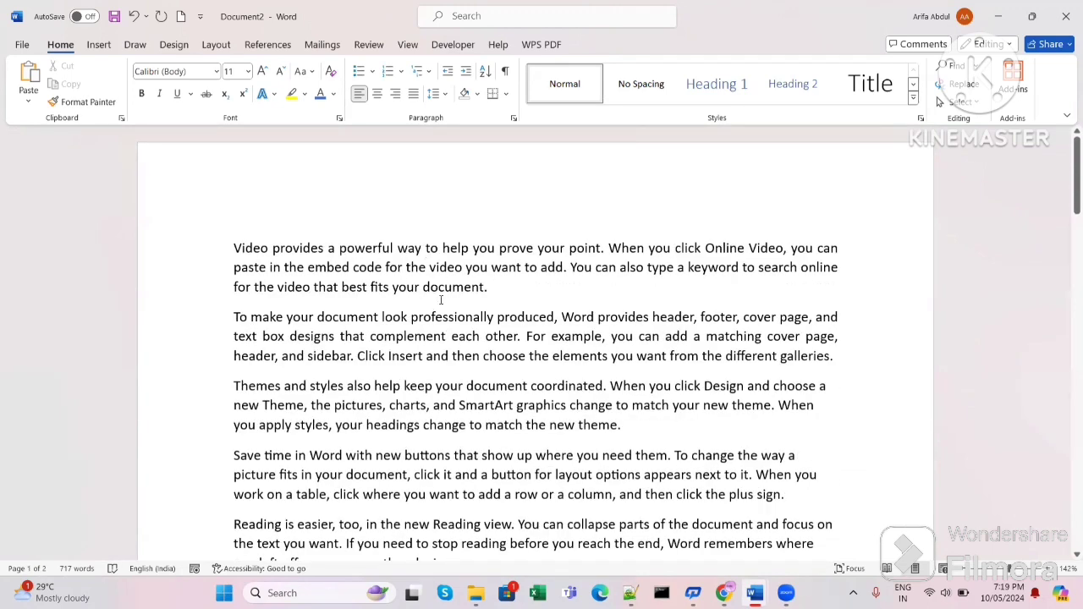
scroll(456, 317, down, 3)
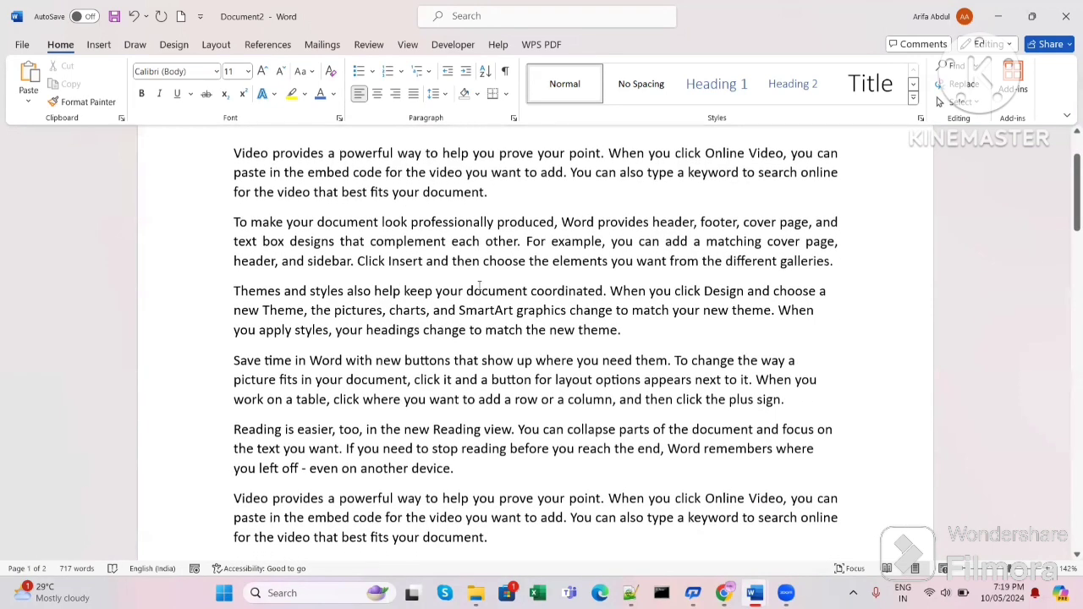
text(Save time in Word with new buttons that show up where you need them. To change the way a picture fits in your document, click it and a button for layout options appears next to it. When you work on a table, click where you want to add a row or a column, and then click the plus sign. Reading is easier, too, in the new Reading view. You can collapse parts of the document and focus on the text you want. If you need to stop reading before you reach the end, Word remembers where you left off - even on another device.)
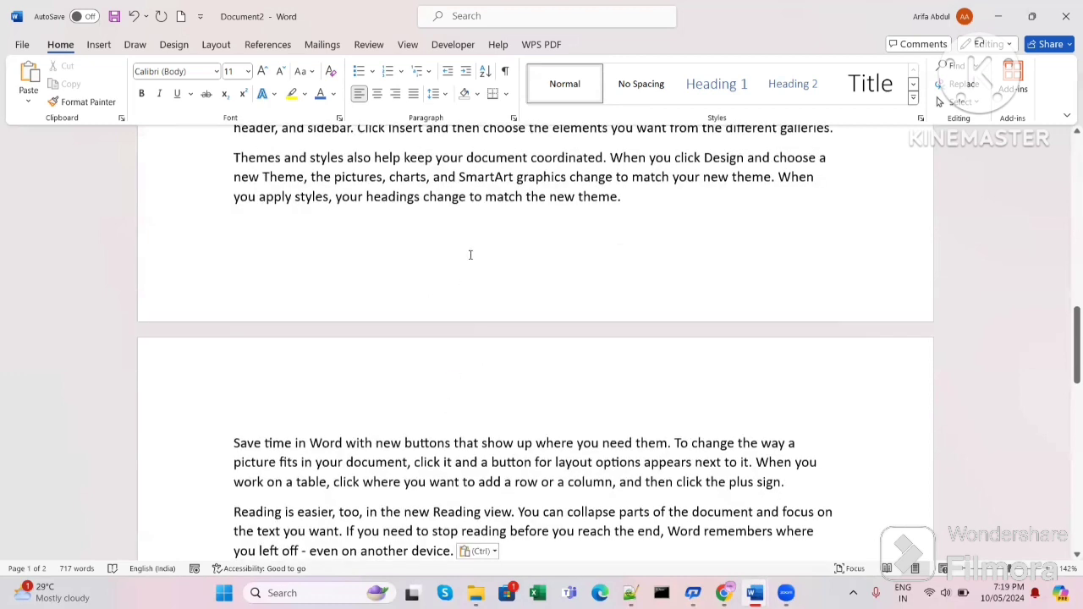
Step: Set the line spacing of the document's first paragraph to 1.0
scroll(466, 282, up, 15)
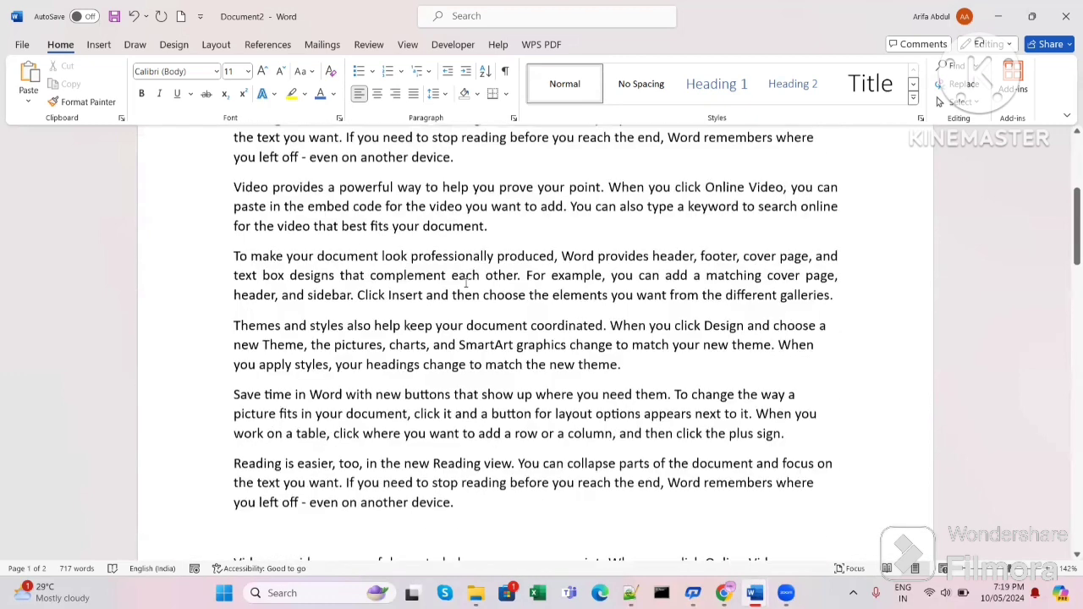
triple_click(479, 287)
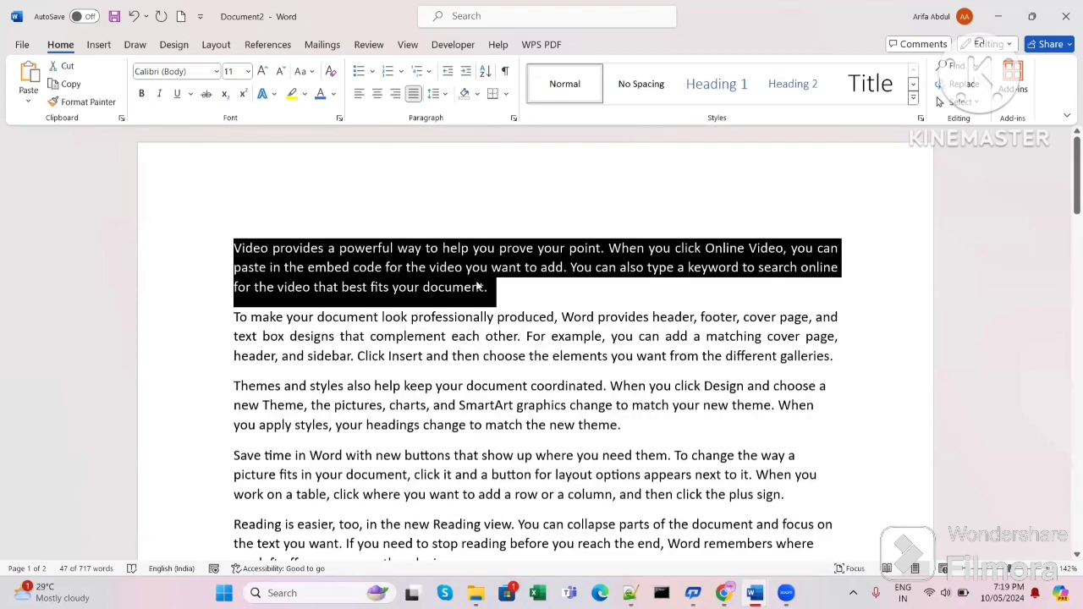
click(447, 94)
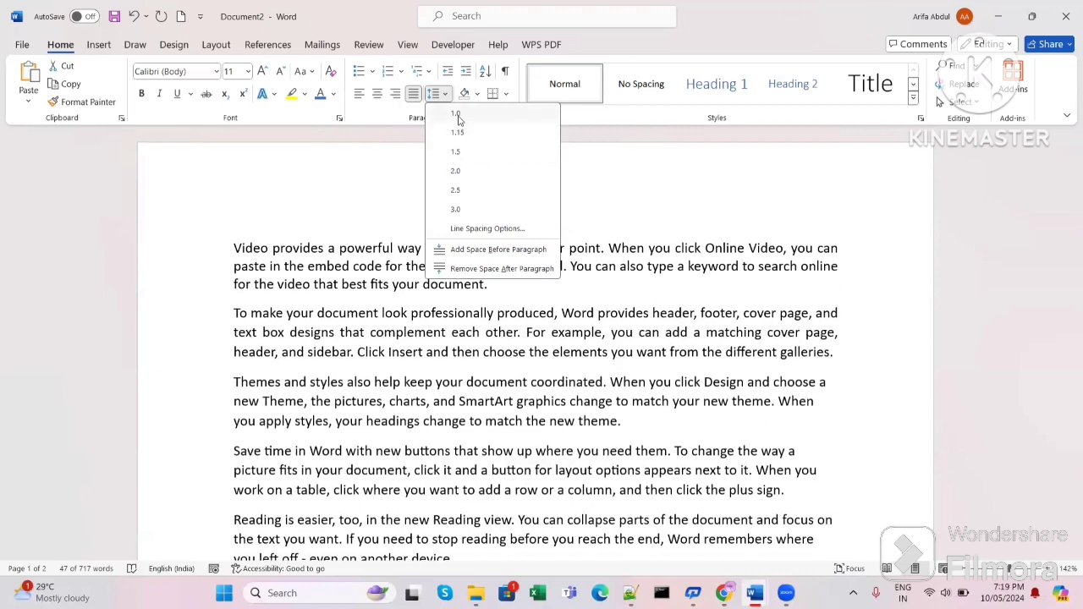
click(457, 114)
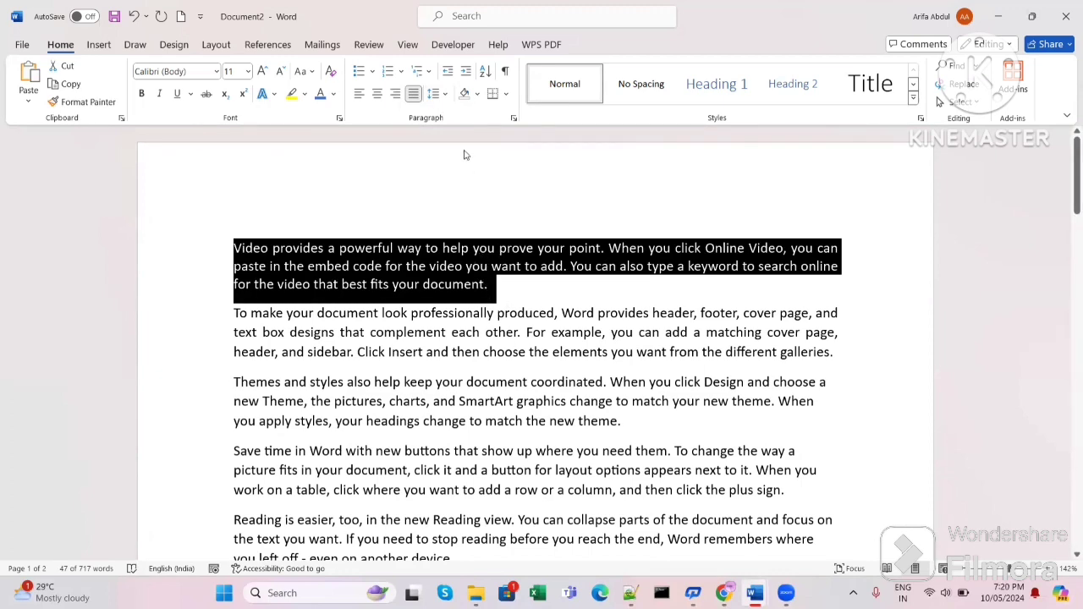
click(517, 284)
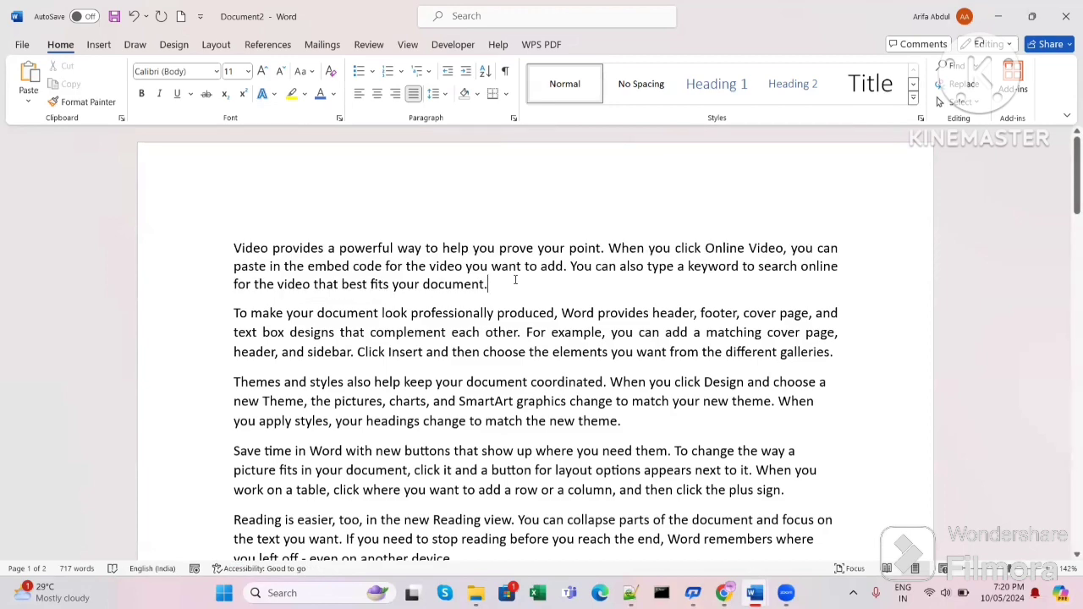
Step: Set the line spacing of the entire document to 1.0 and check how the text flows across the pages
key(ctrl+a)
scroll(516, 277, down, 10)
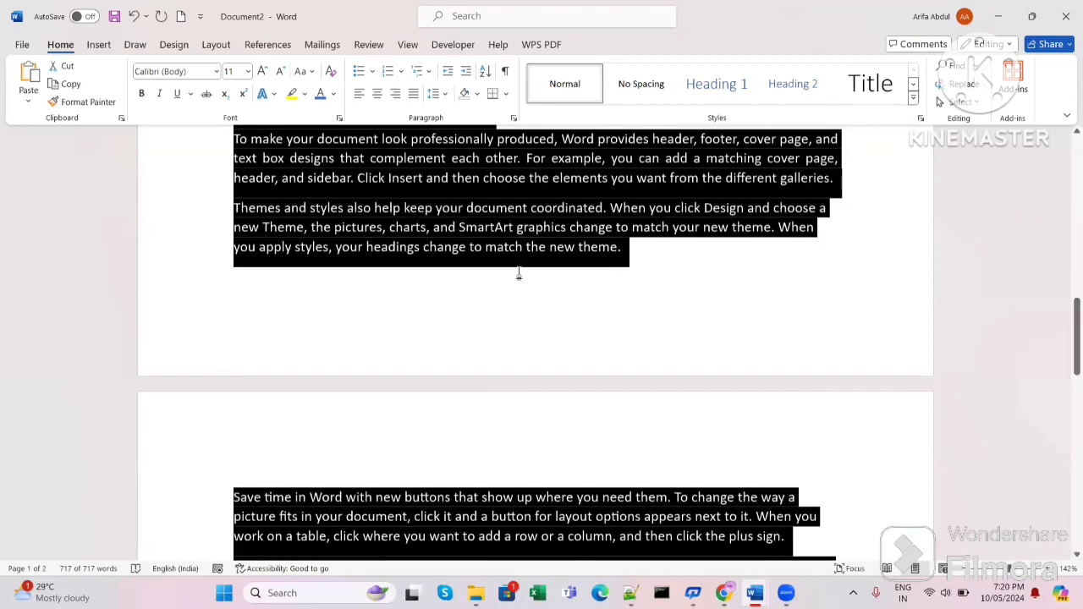
scroll(519, 272, down, 3)
scroll(517, 271, up, 5)
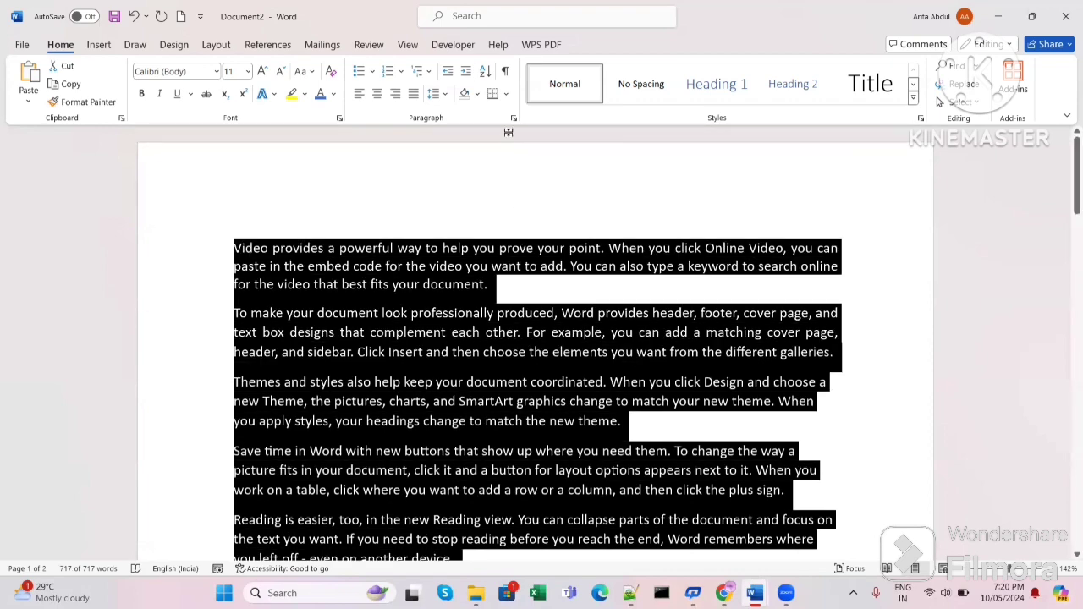
click(436, 94)
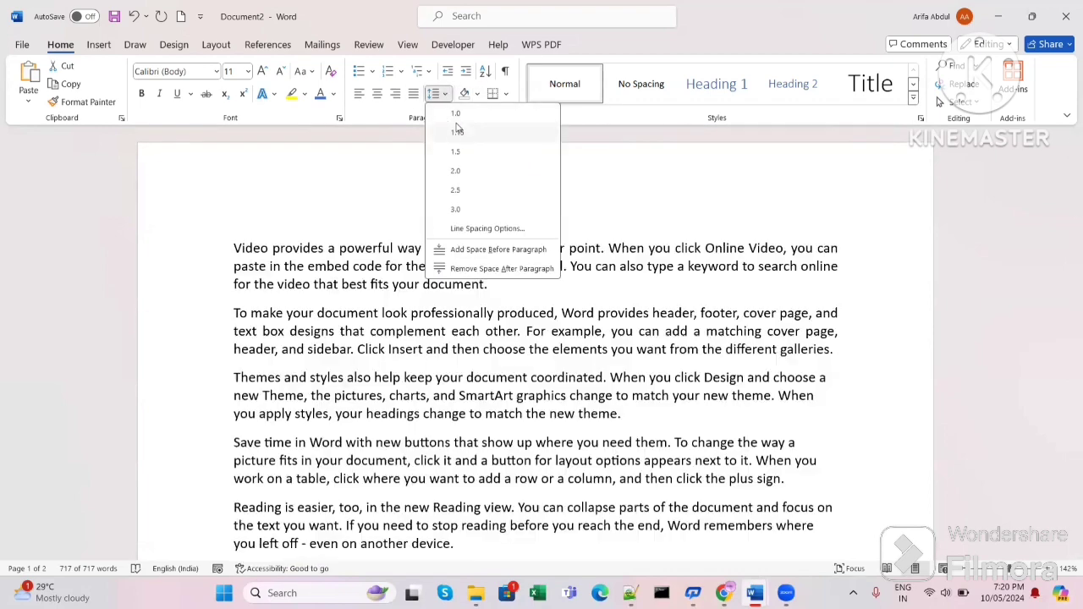
click(457, 113)
scroll(533, 250, down, 10)
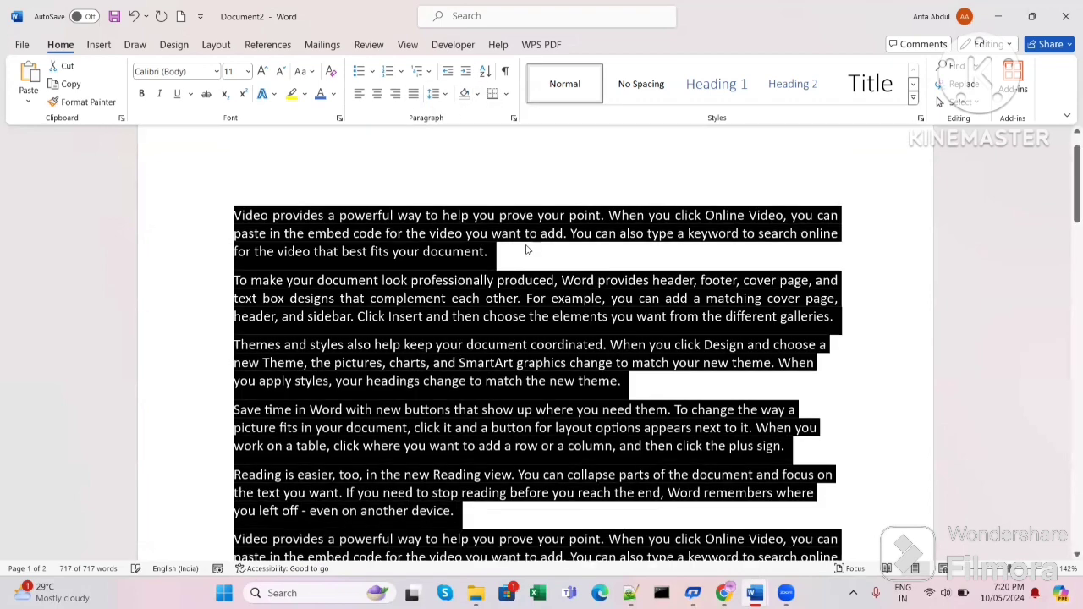
scroll(524, 271, down, 1)
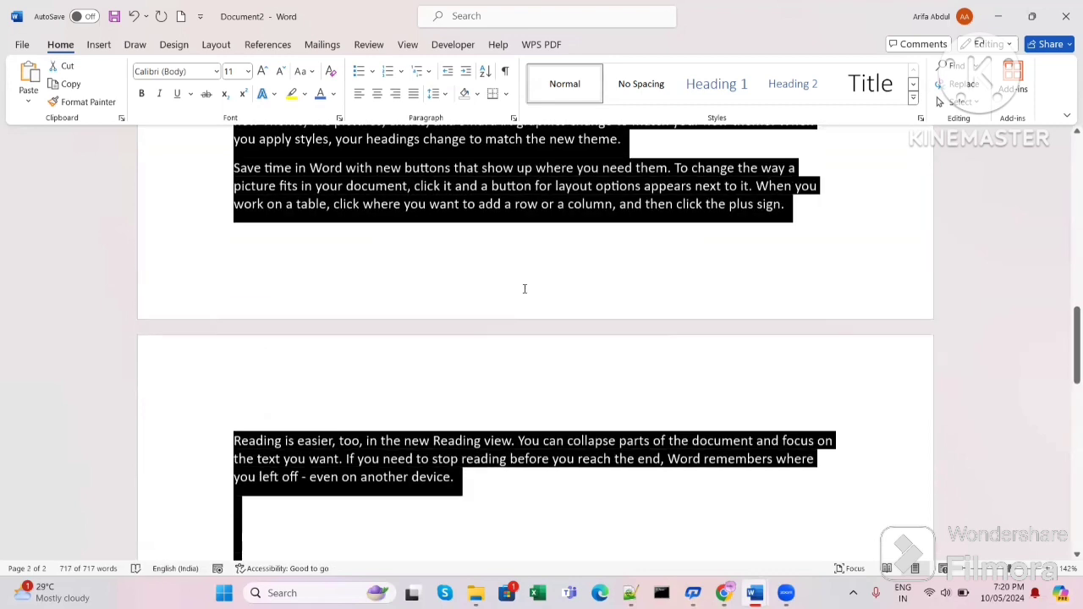
scroll(522, 288, up, 3)
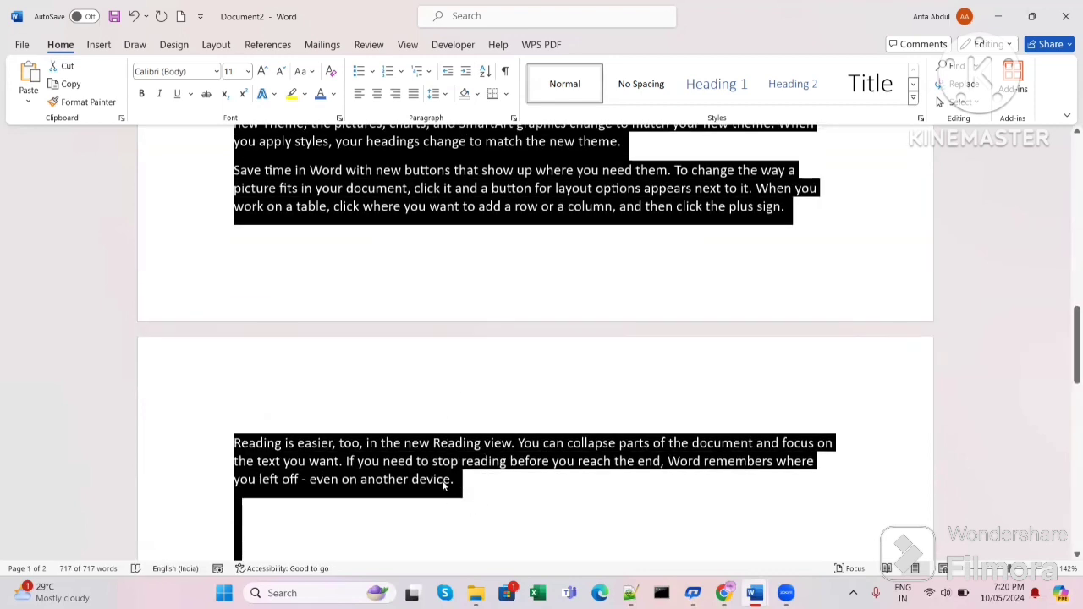
Step: Set the line spacing of the entire document to Multiple at 0.8
double_click(478, 285)
click(437, 93)
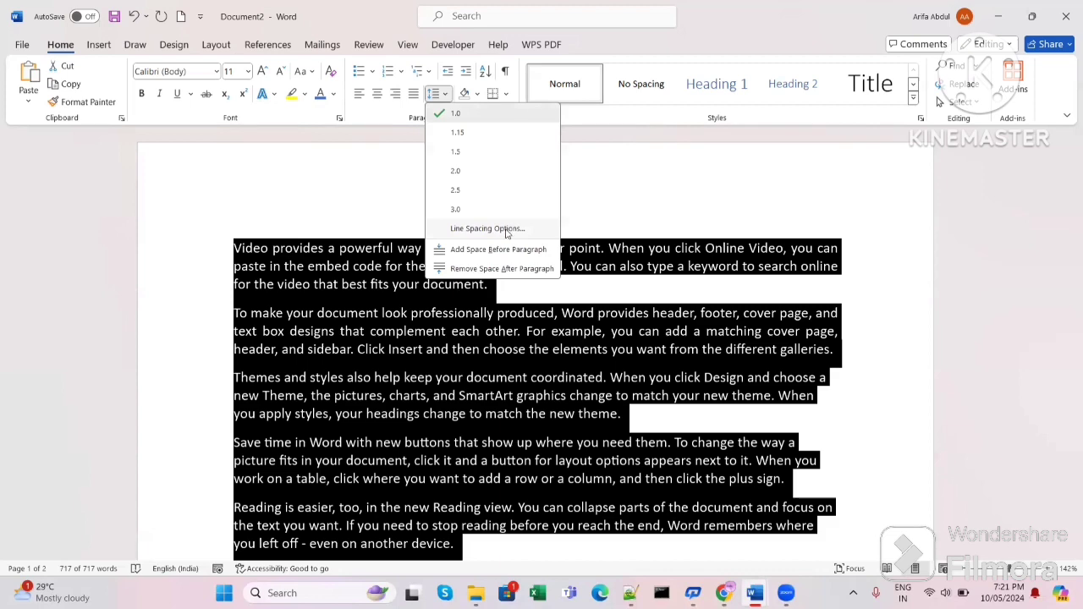
click(507, 232)
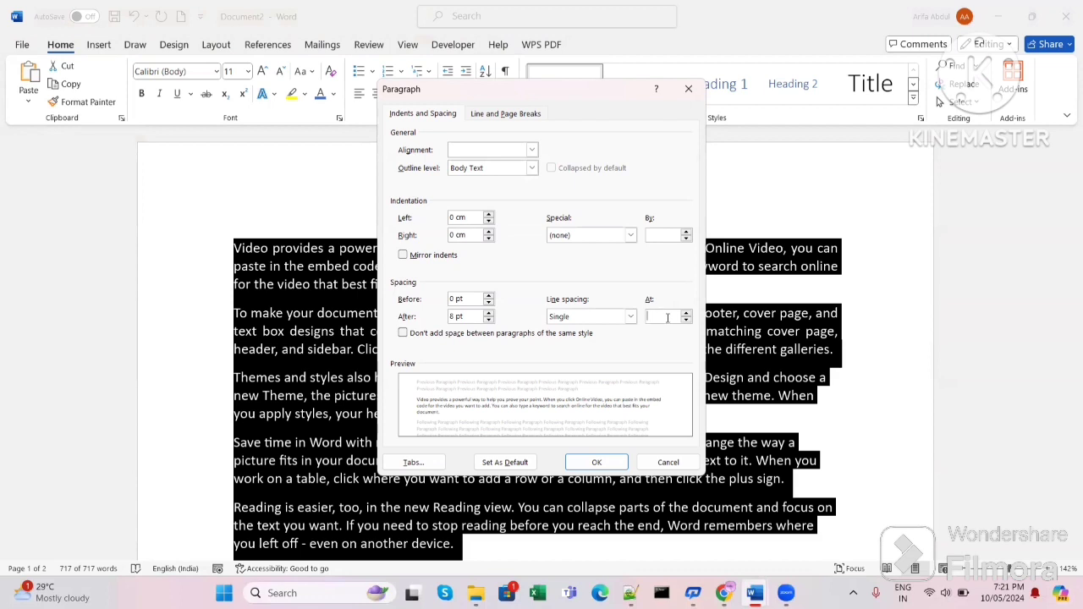
text(0.8)
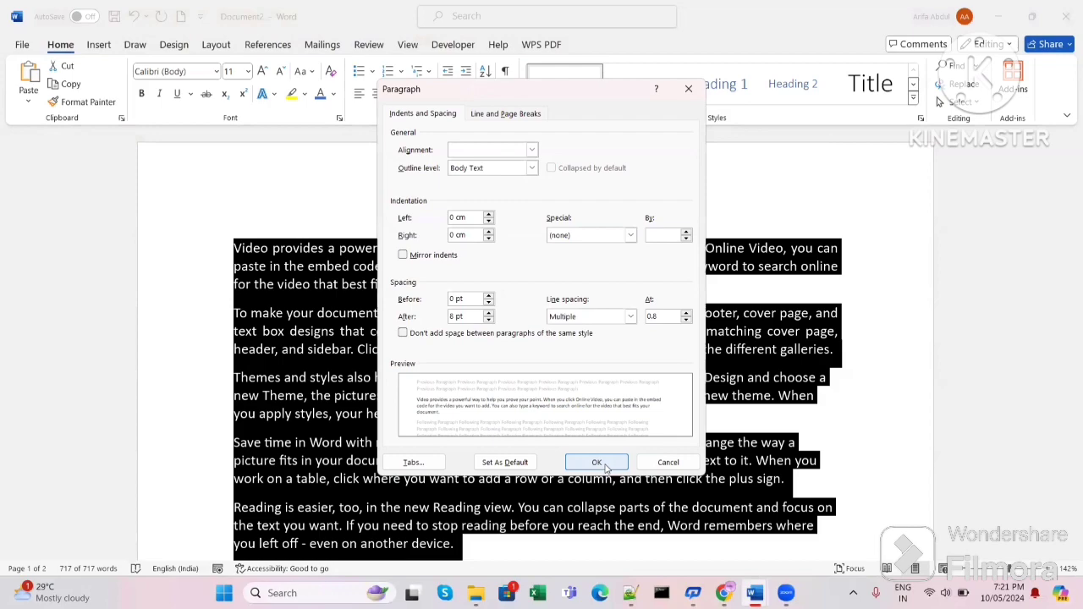
click(601, 464)
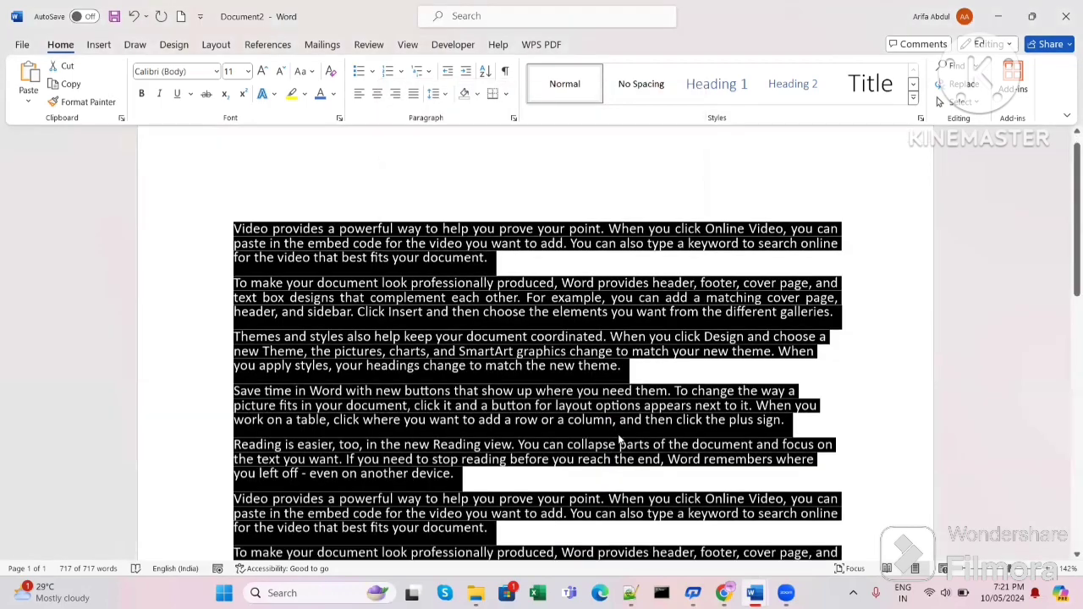
Step: Look through the whole document to check how the paragraphs fit on the page with the tighter line spacing
scroll(618, 440, down, 4)
scroll(618, 436, down, 10)
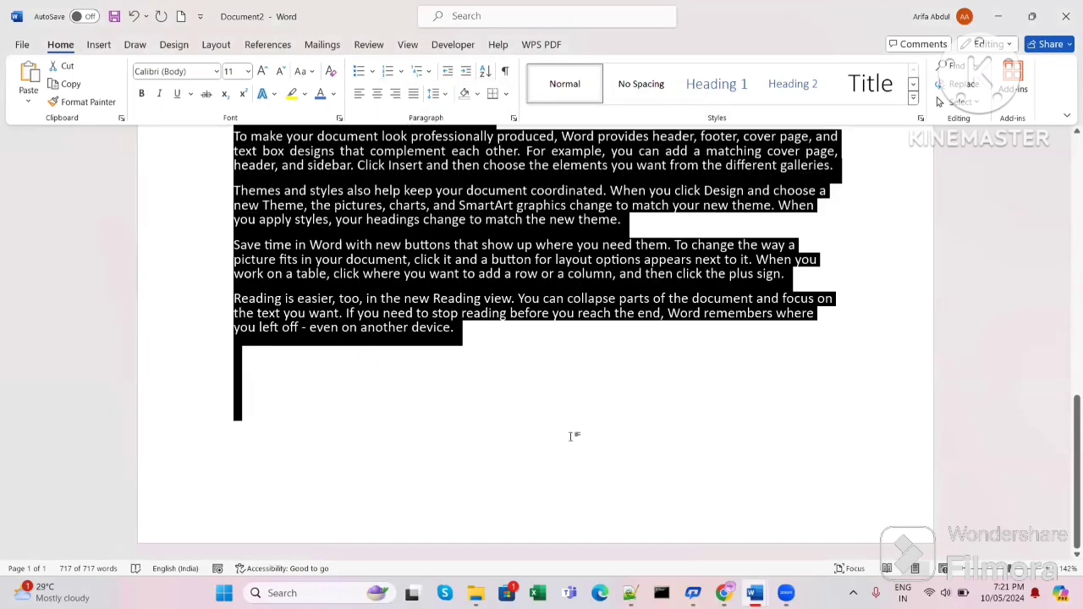
scroll(547, 435, down, 2)
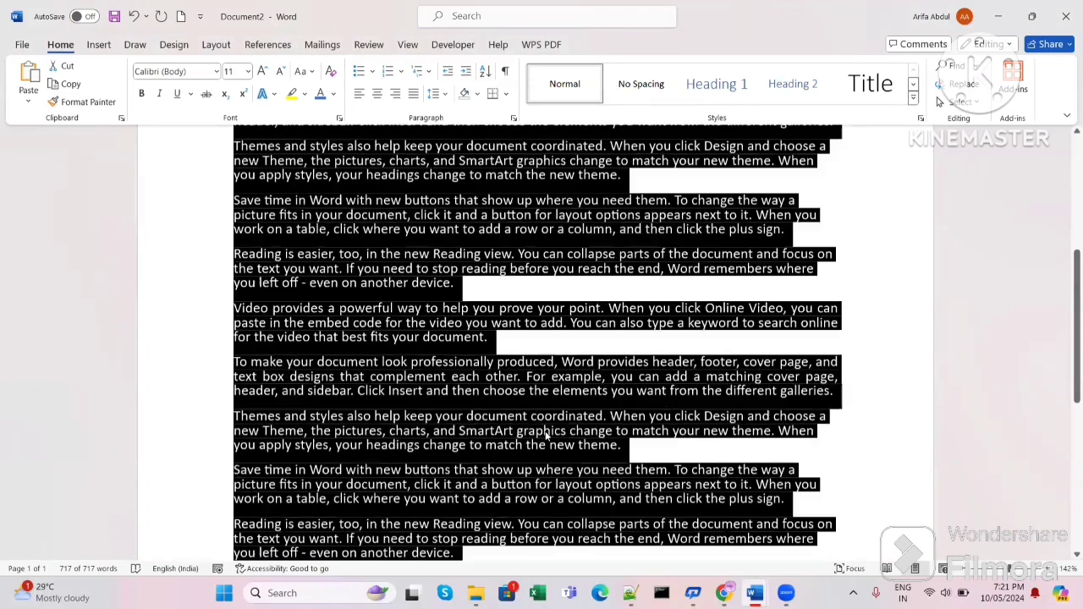
scroll(547, 435, up, 2)
scroll(545, 440, down, 3)
scroll(538, 449, up, 2)
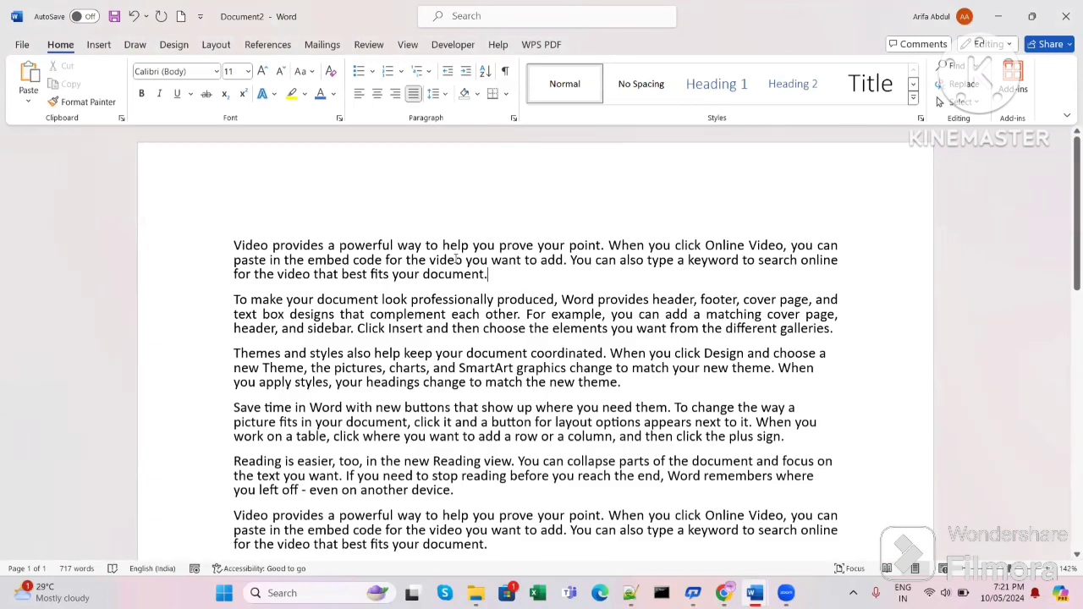
scroll(476, 273, down, 10)
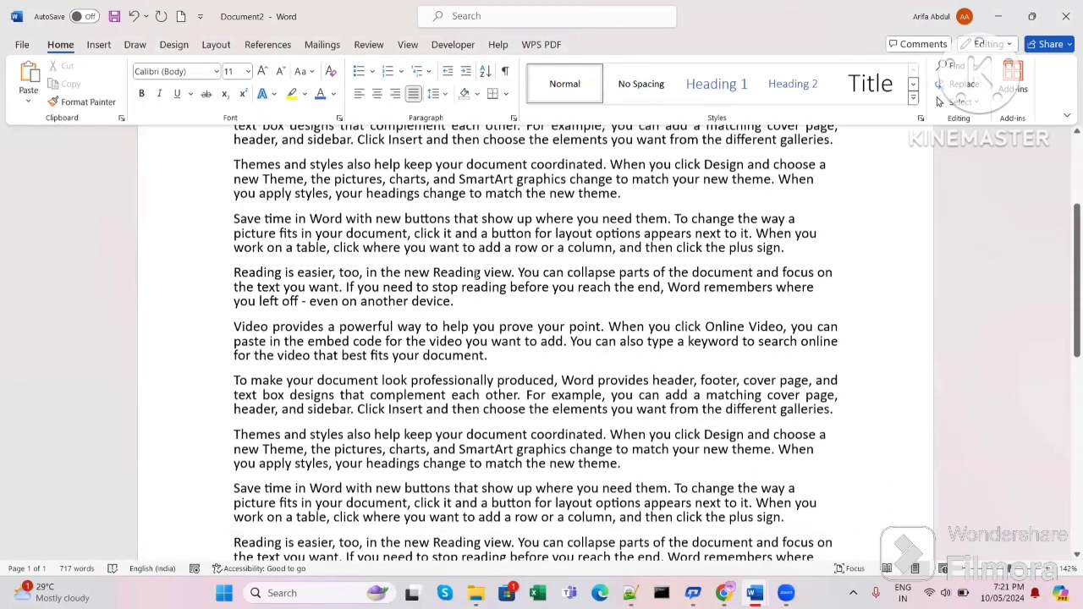
scroll(474, 276, down, 4)
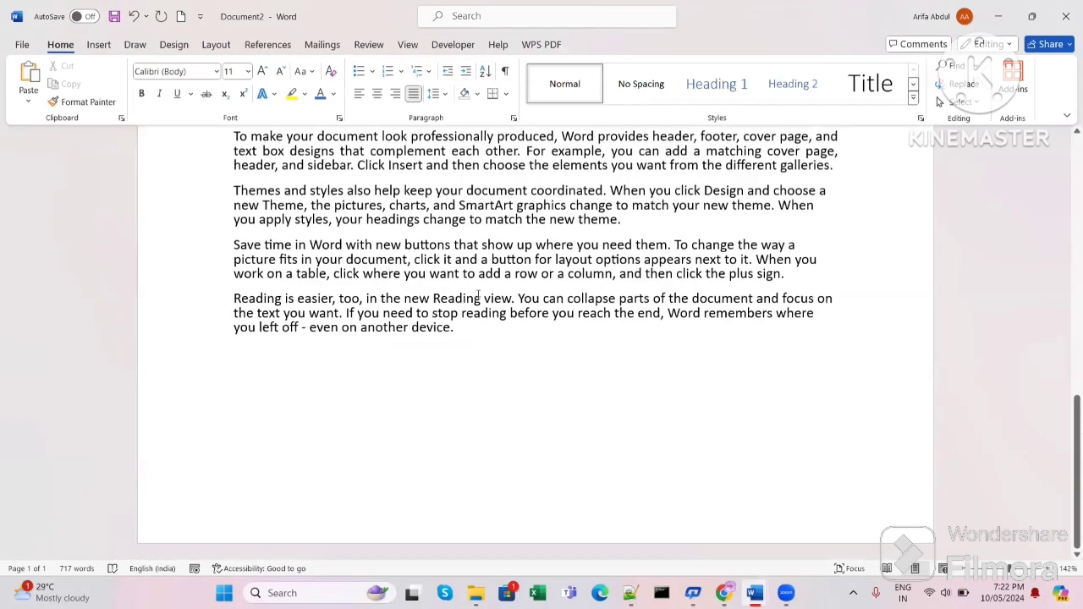
scroll(479, 295, up, 4)
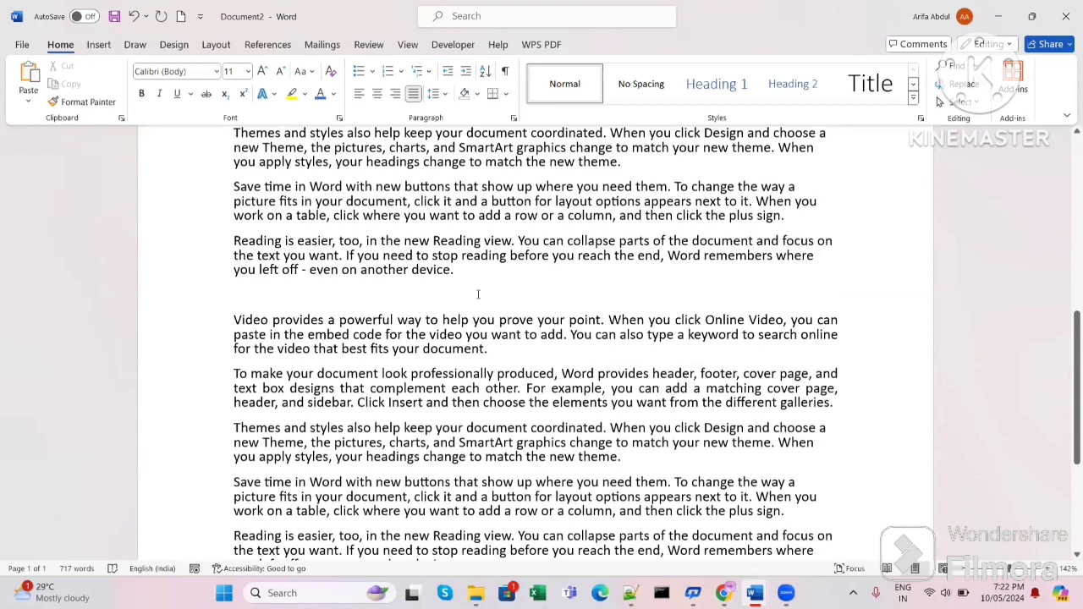
scroll(477, 295, up, 10)
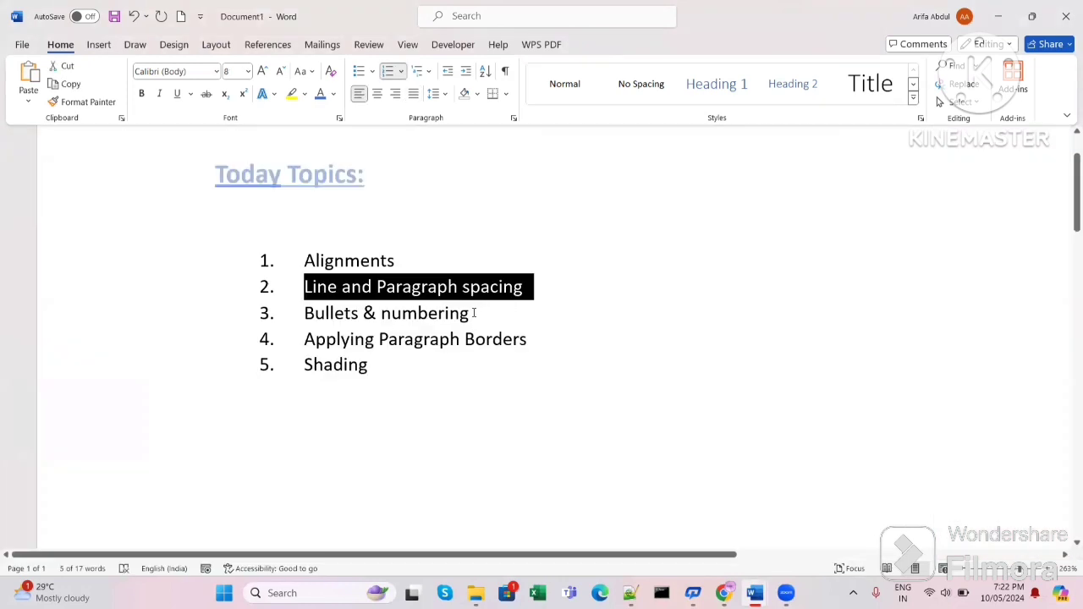
Step: In Document1, replace the numbering of the five items under Today Topics with solid round bullets
drag(475, 313, 296, 313)
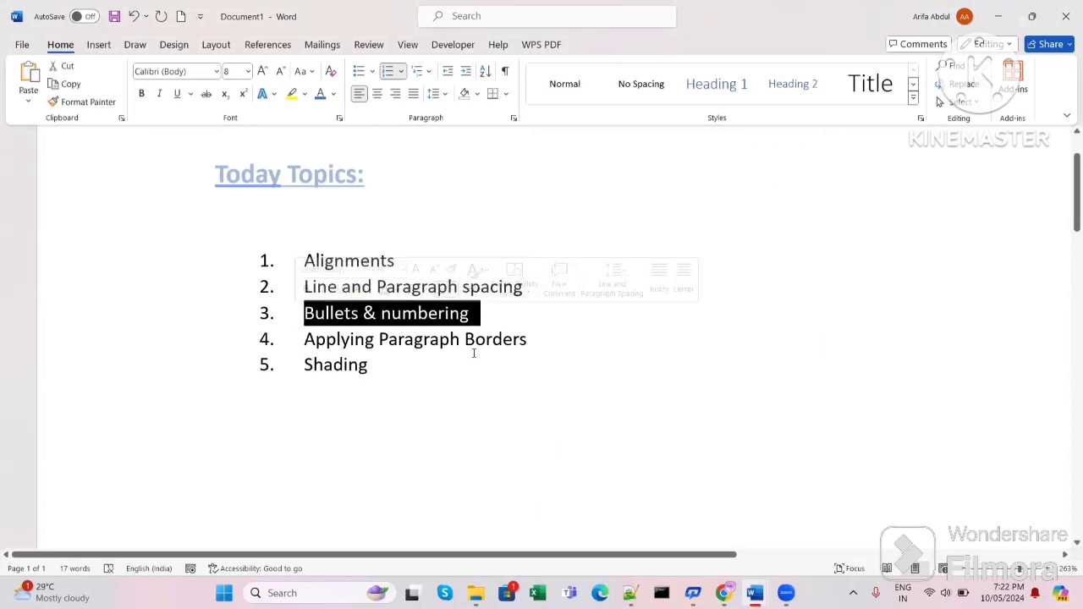
click(485, 318)
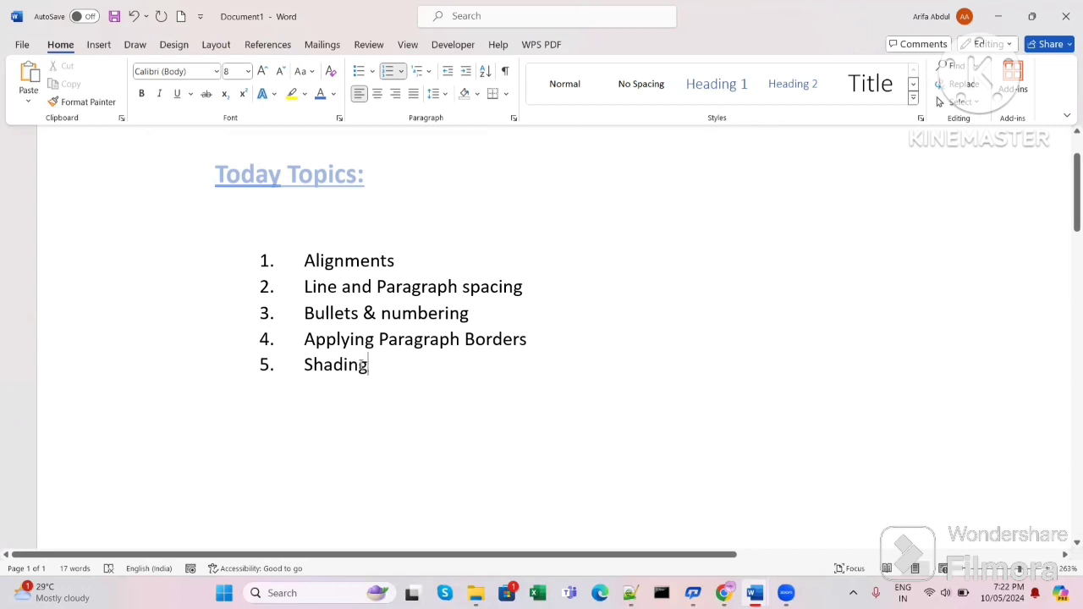
drag(369, 366, 301, 269)
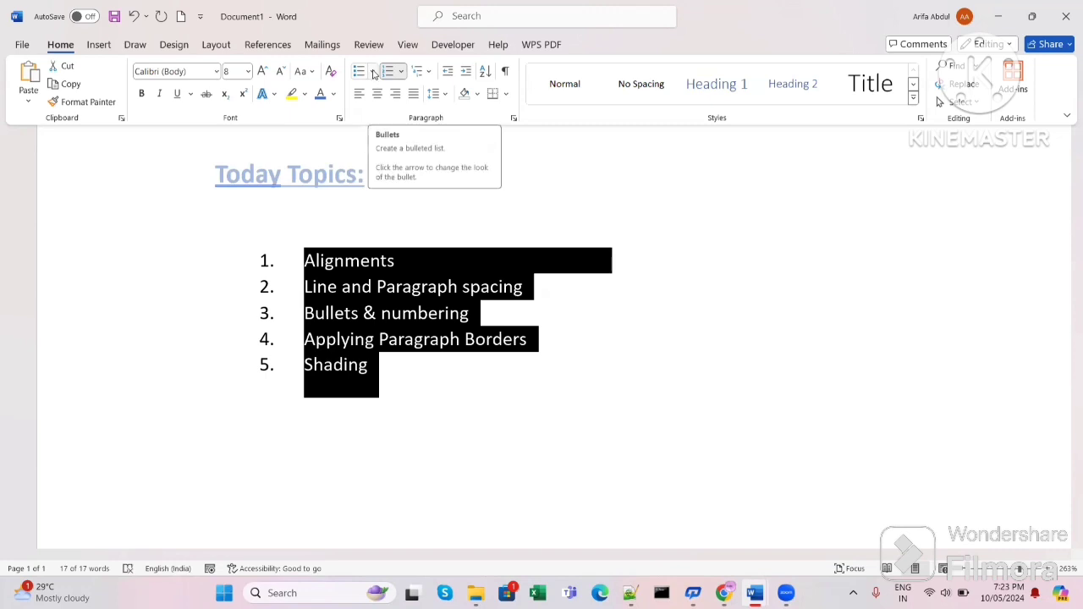
click(373, 72)
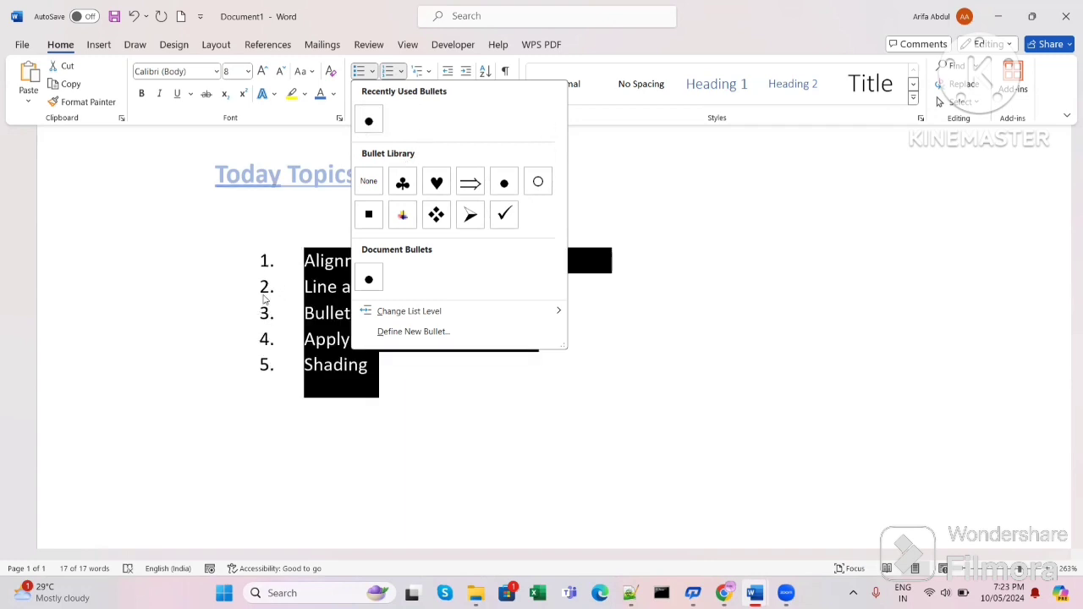
click(368, 122)
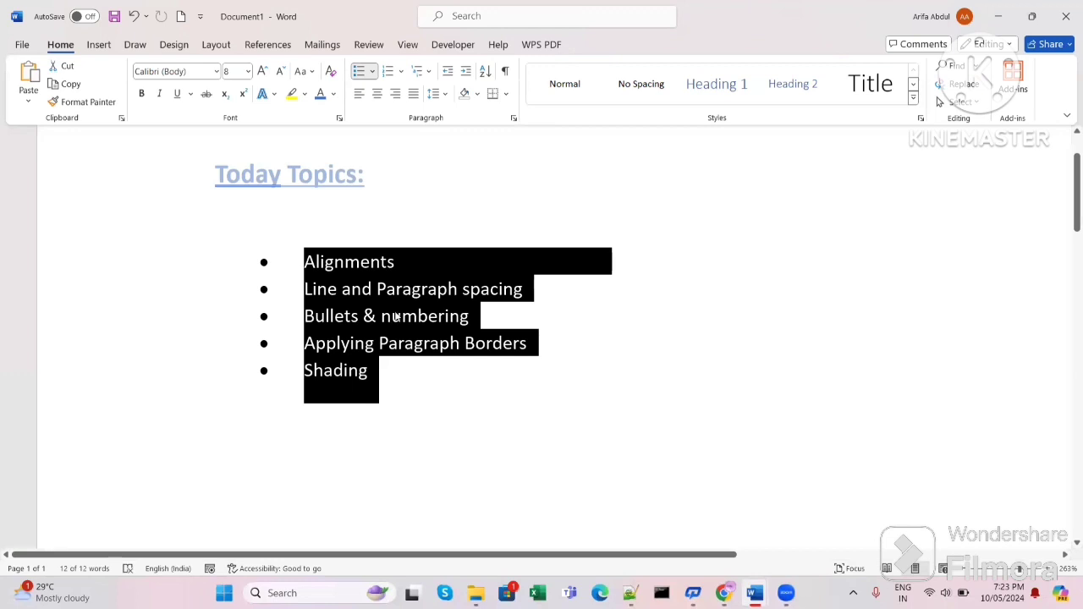
Step: Try four-diamond bullets on the topic list and switch it to arrowhead bullets
click(374, 72)
click(435, 215)
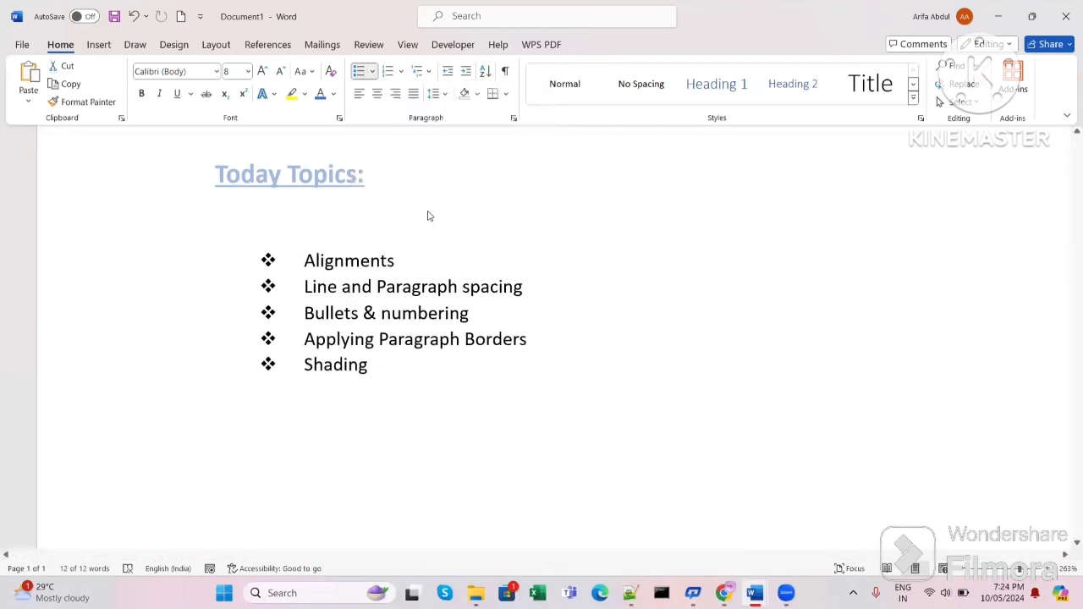
click(373, 72)
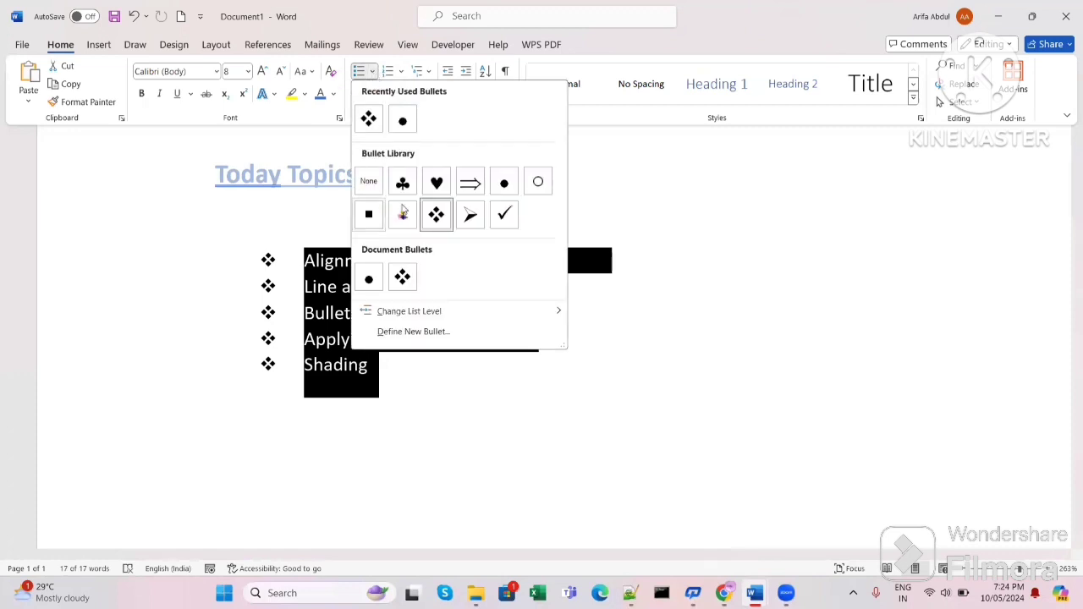
click(470, 214)
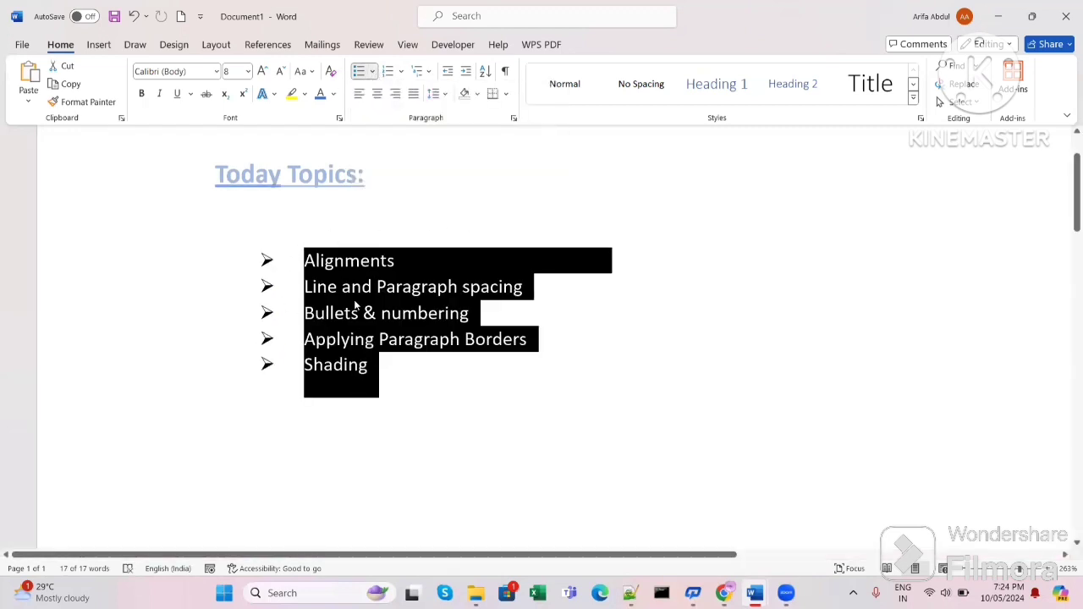
Step: Add a double-arrow bulleted list below the topics with the items Left, Right and Centre, and end the list
key(Down)
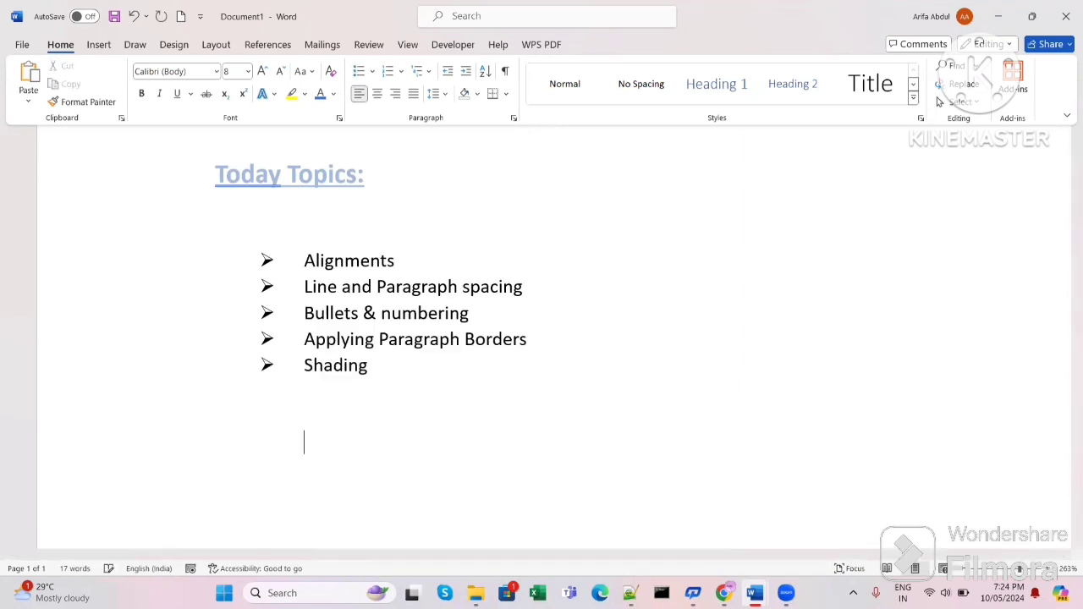
click(373, 71)
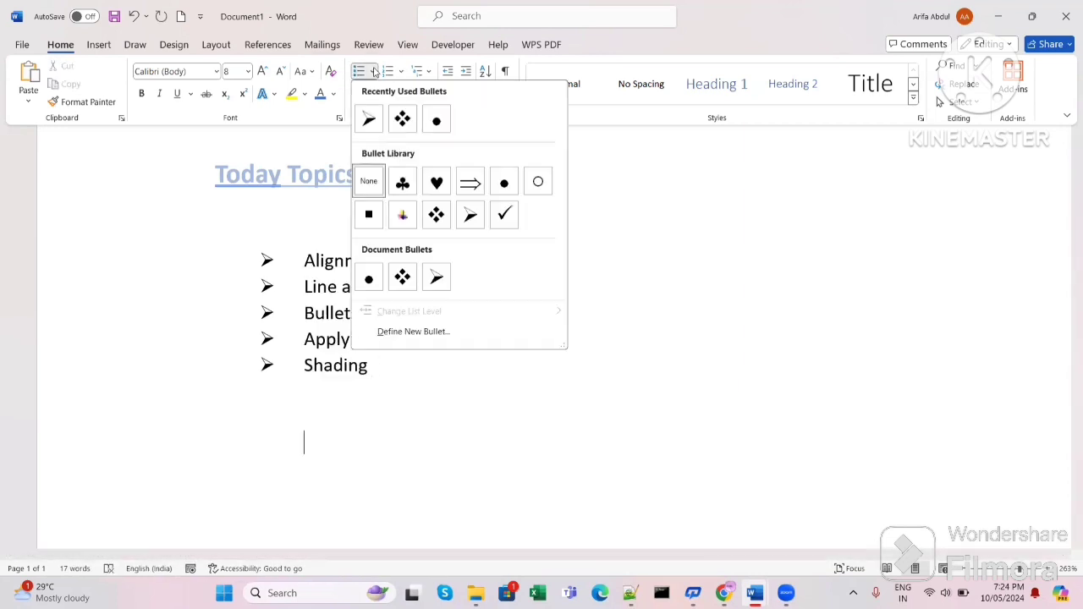
click(470, 182)
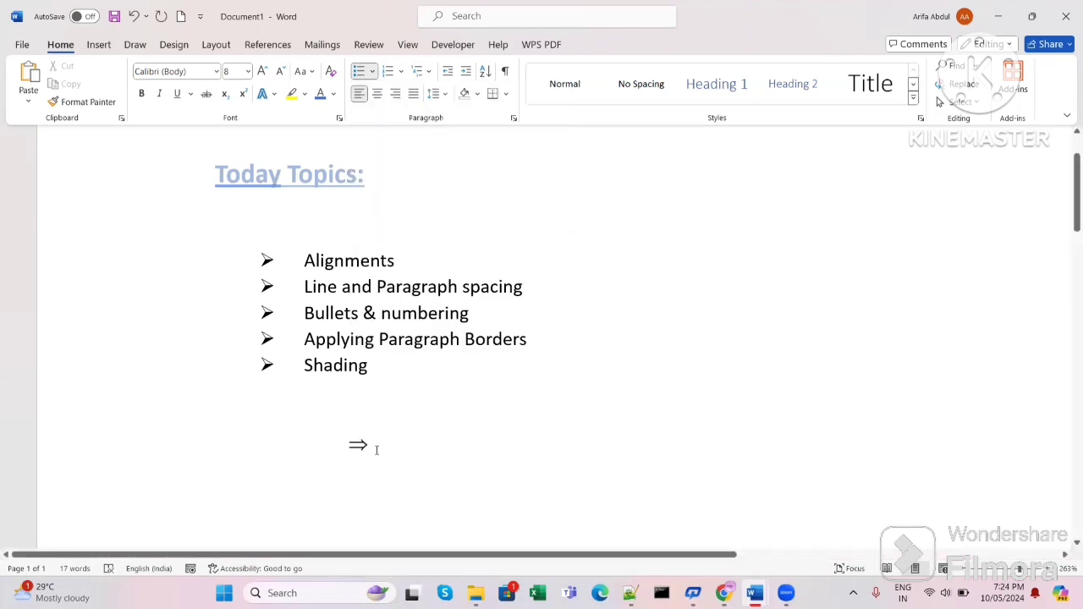
text(lines)
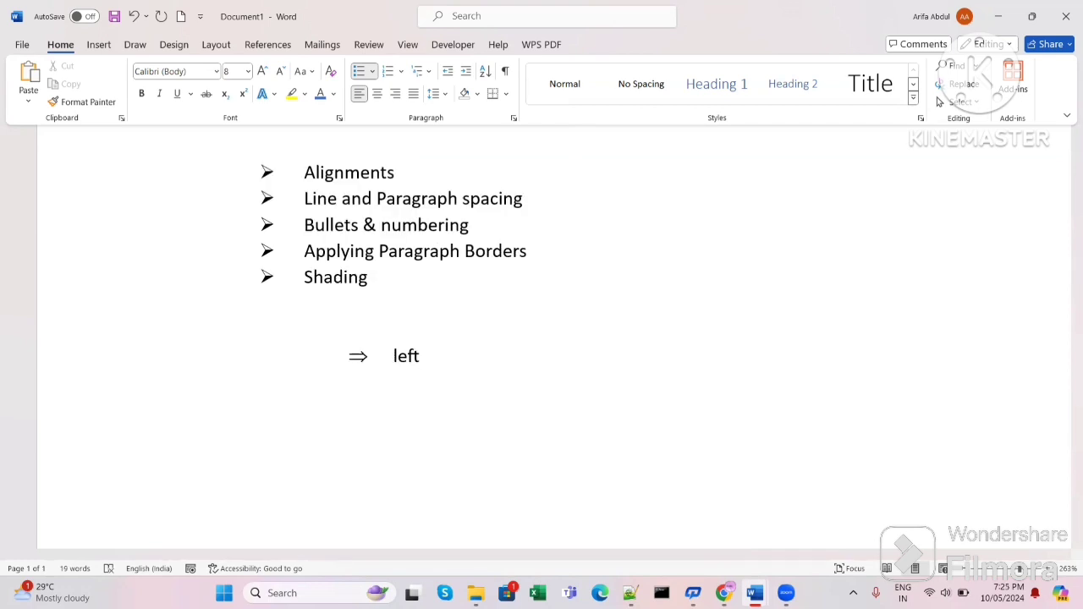
key(Return)
text(right)
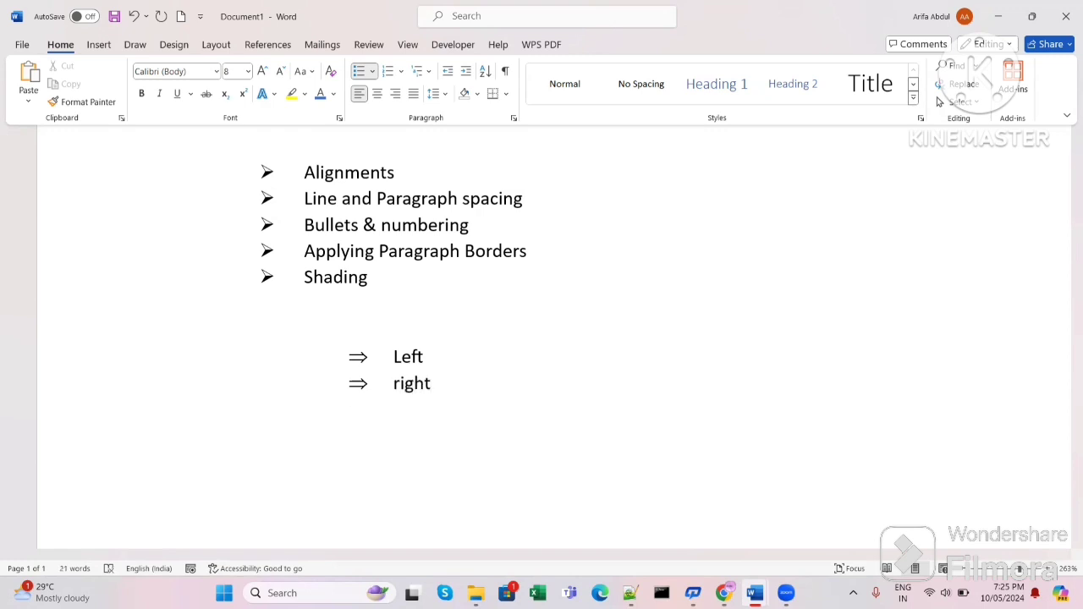
key(Return)
text(centre)
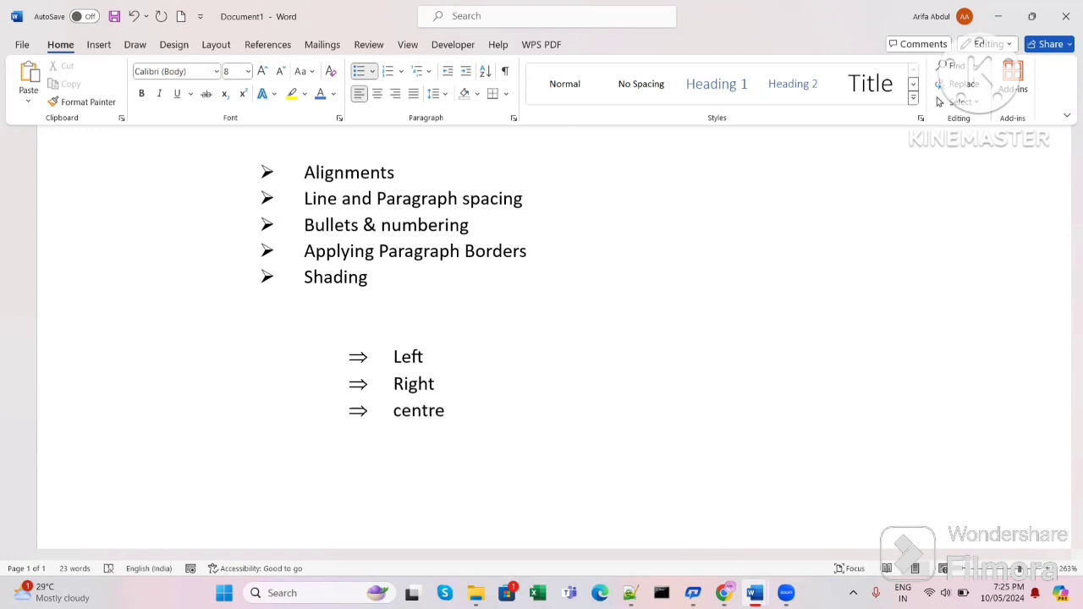
key(Return)
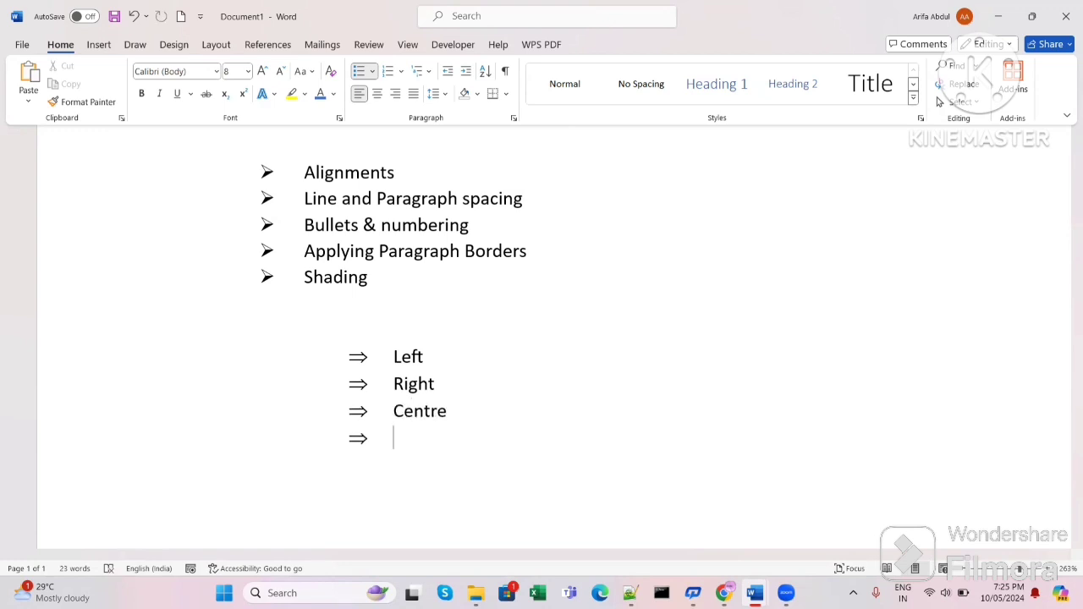
key(BackSpace)
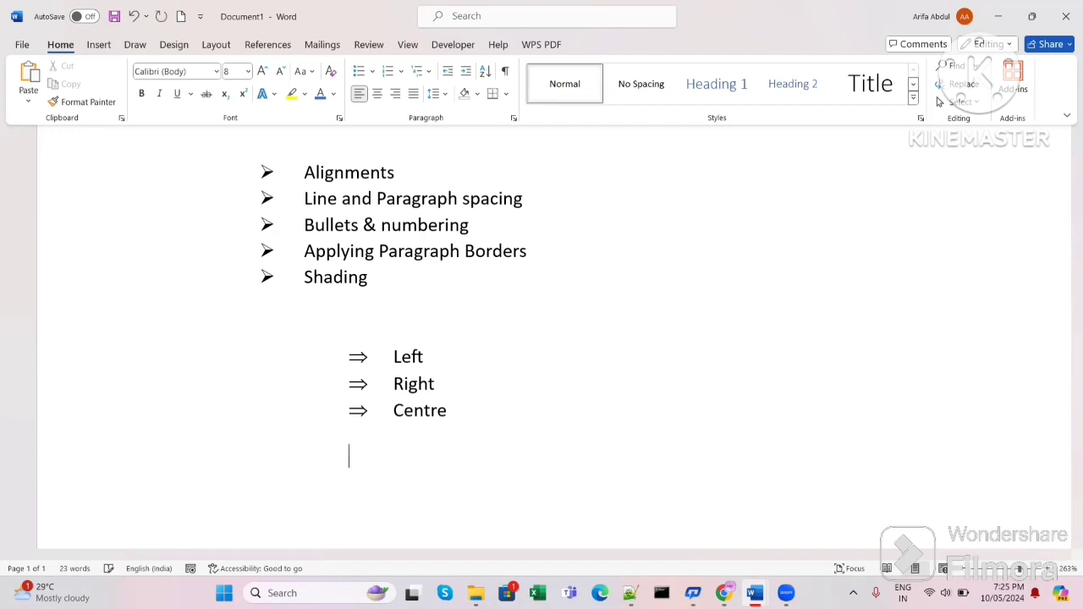
text(hggt)
key(BackSpace)
key(BackSpace)
key(BackSpace)
key(BackSpace)
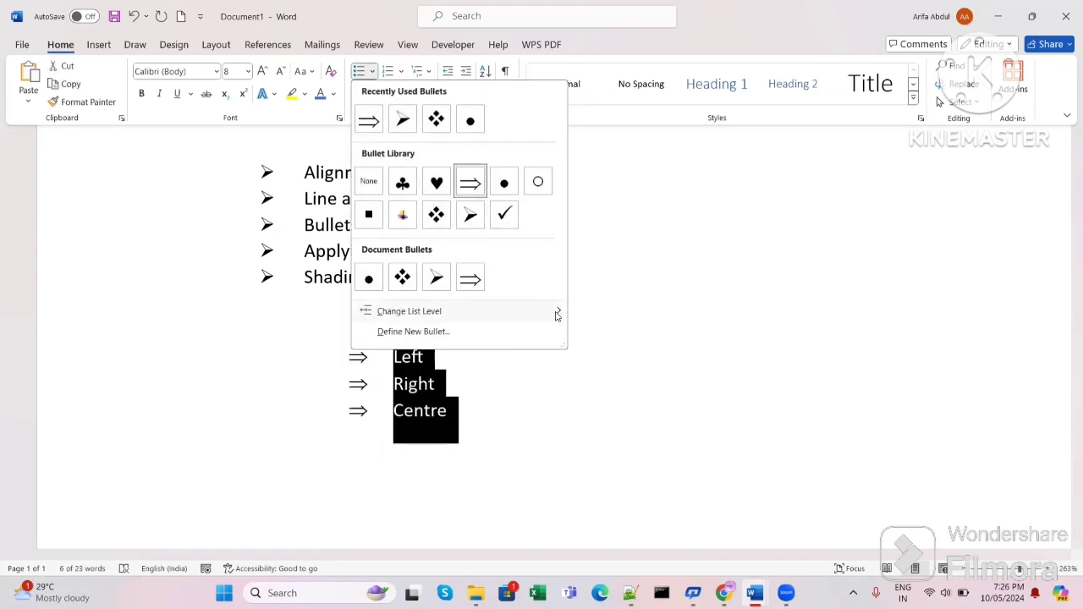
Step: Define a new bullet for the Left, Right and Centre list using the right arrow from the Symbol font, character code 174
click(442, 332)
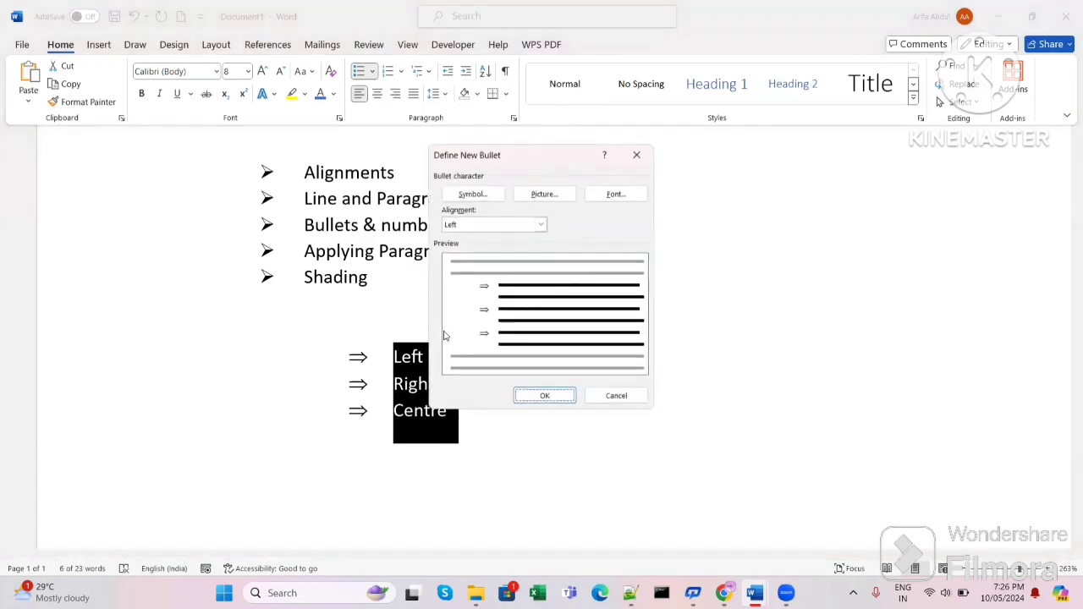
click(464, 195)
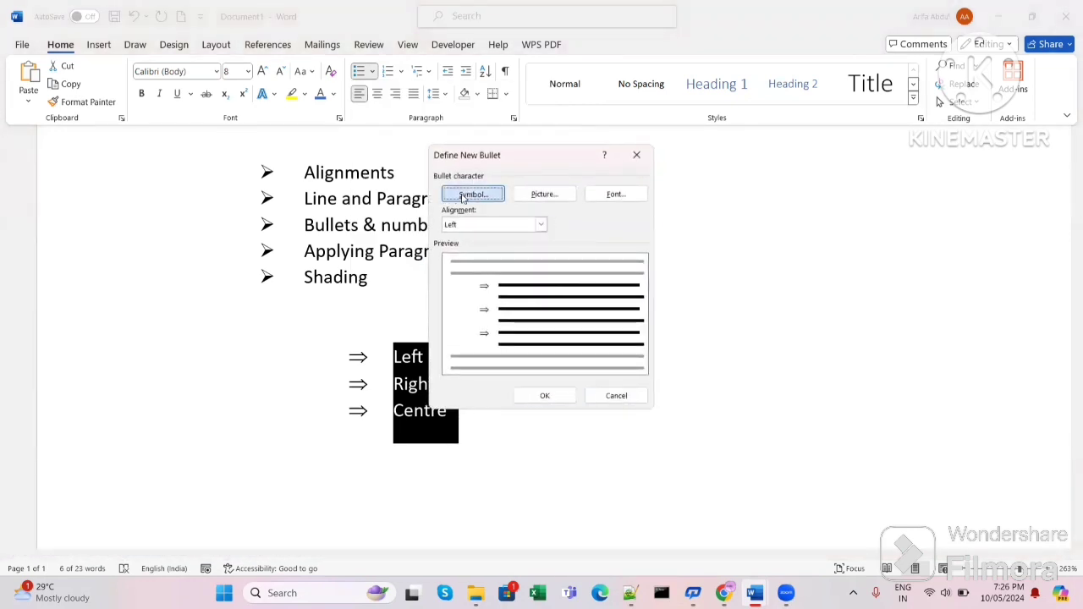
scroll(689, 290, up, 5)
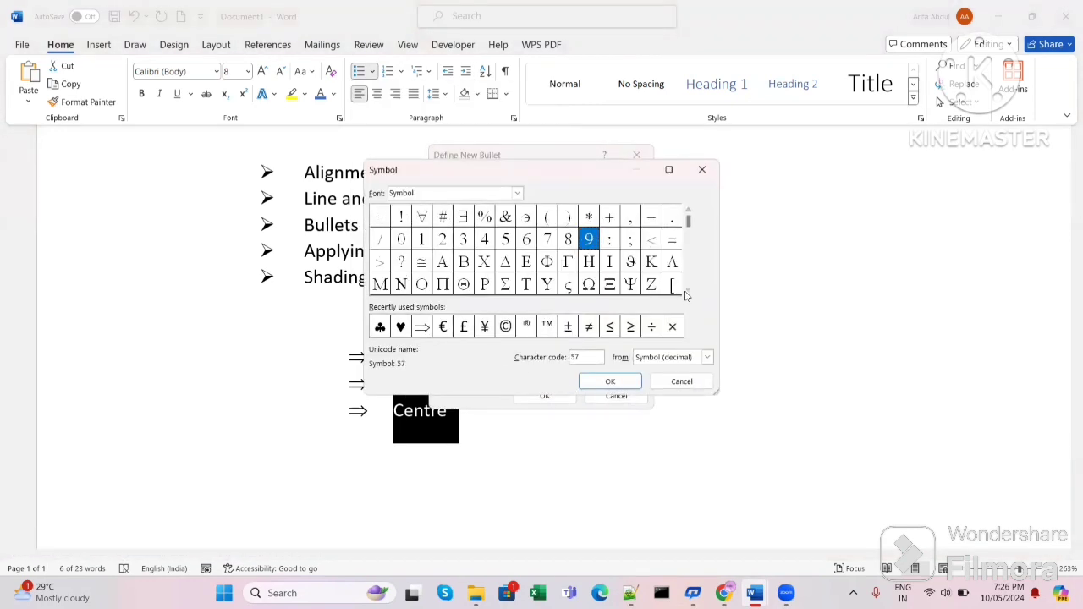
scroll(689, 290, down, 3)
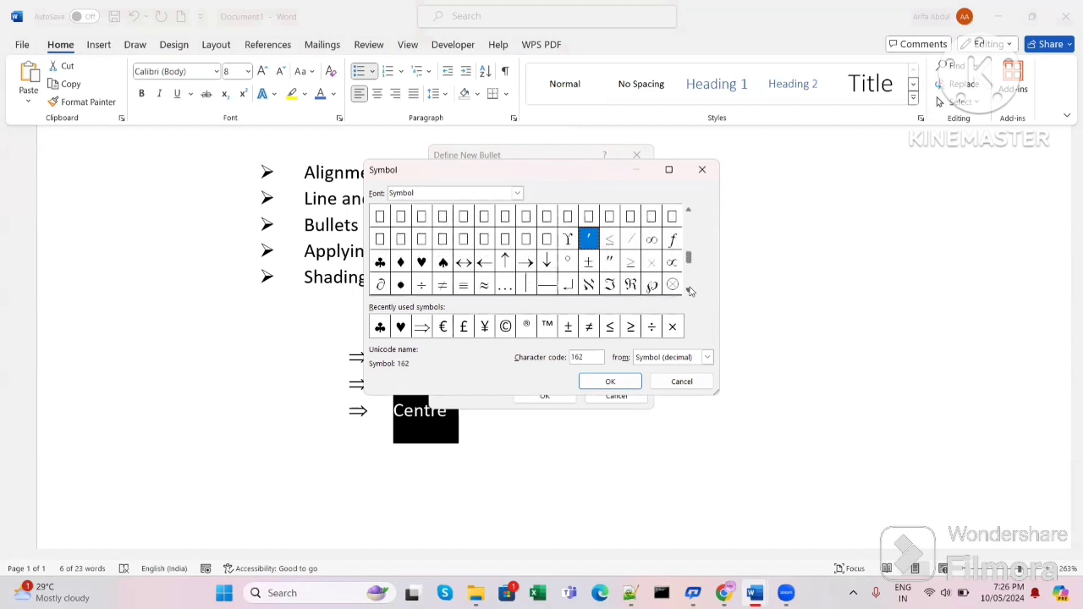
click(526, 261)
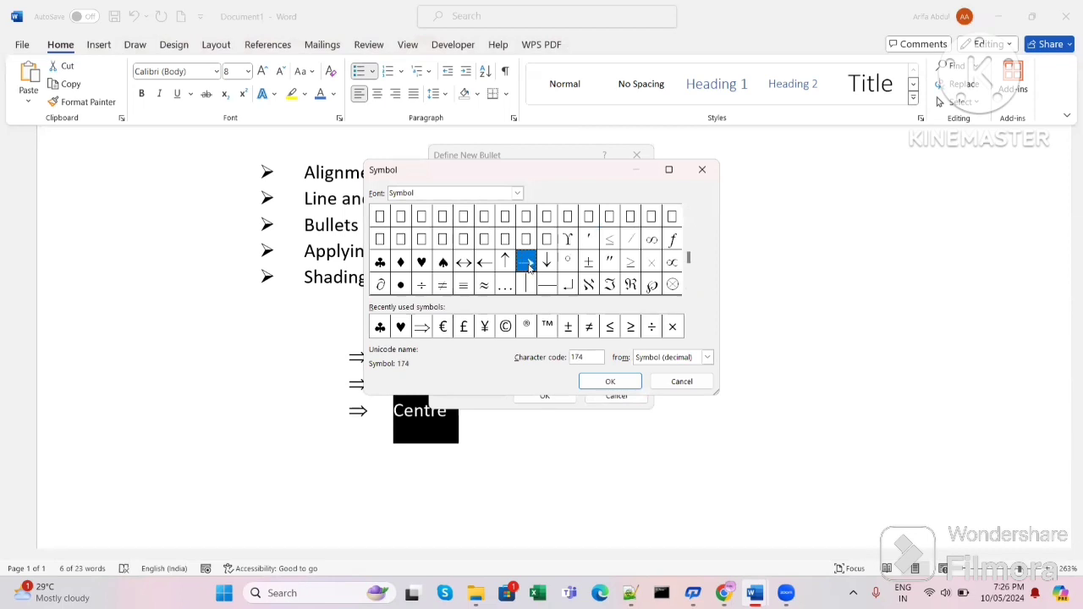
click(613, 381)
click(561, 395)
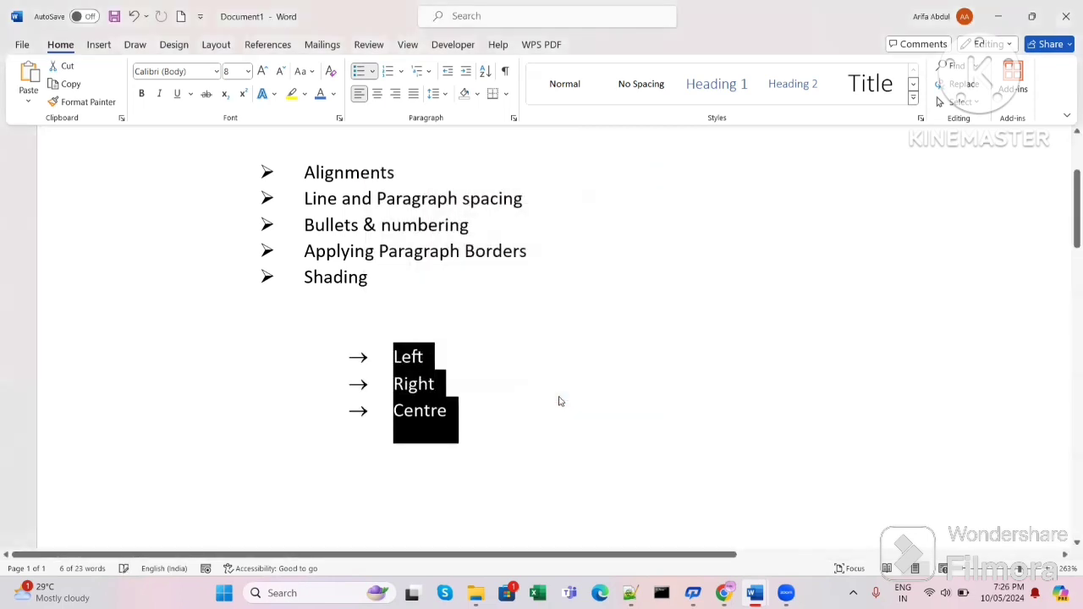
click(465, 384)
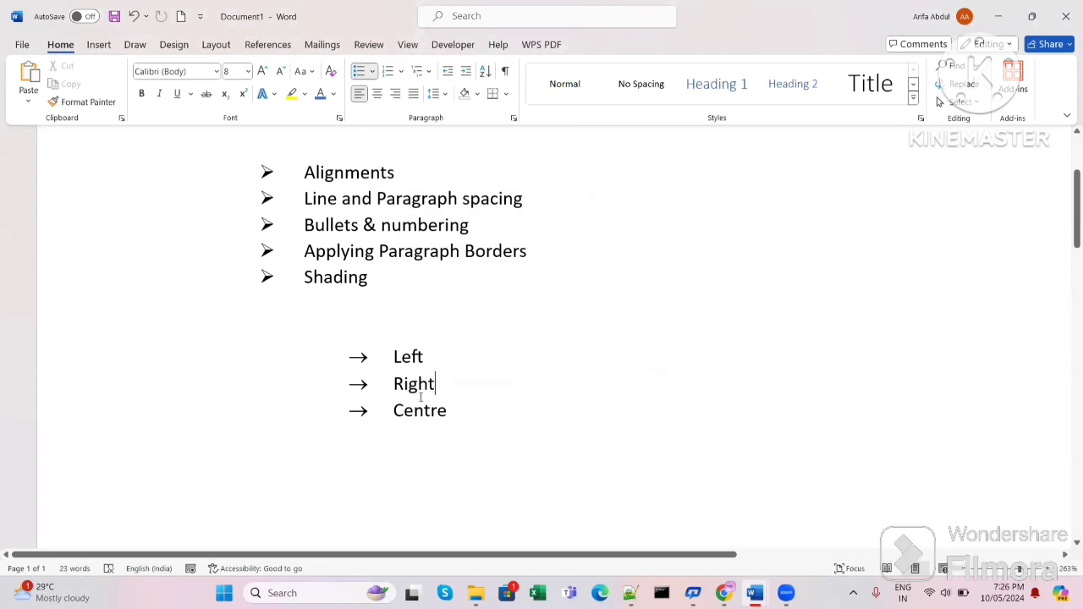
Step: Number the Left, Right and Centre list with the 1) 2) 3) format from the Numbering Library
drag(448, 411, 396, 355)
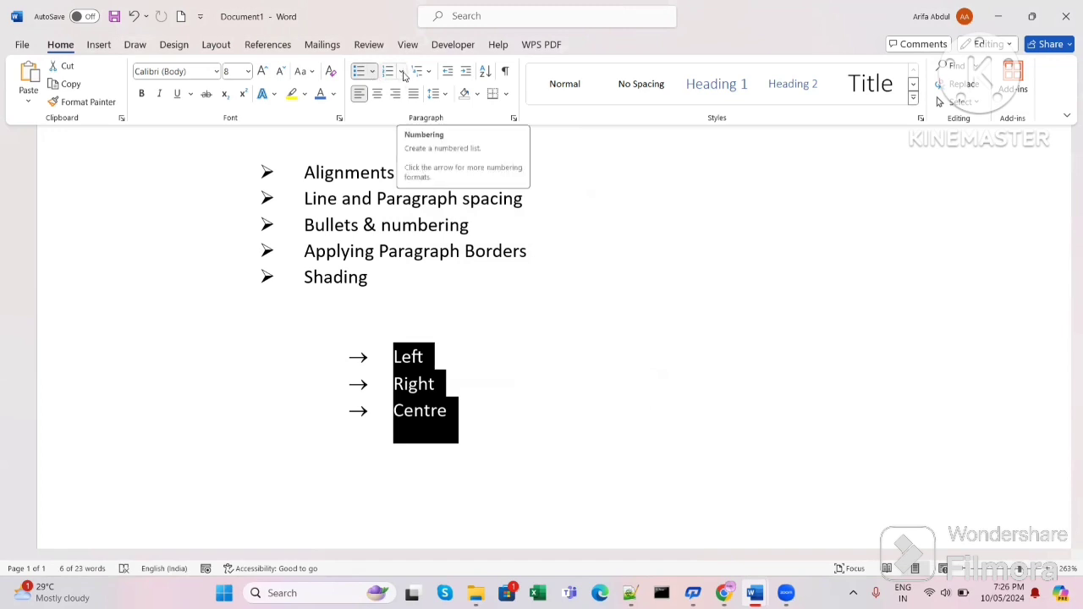
click(402, 73)
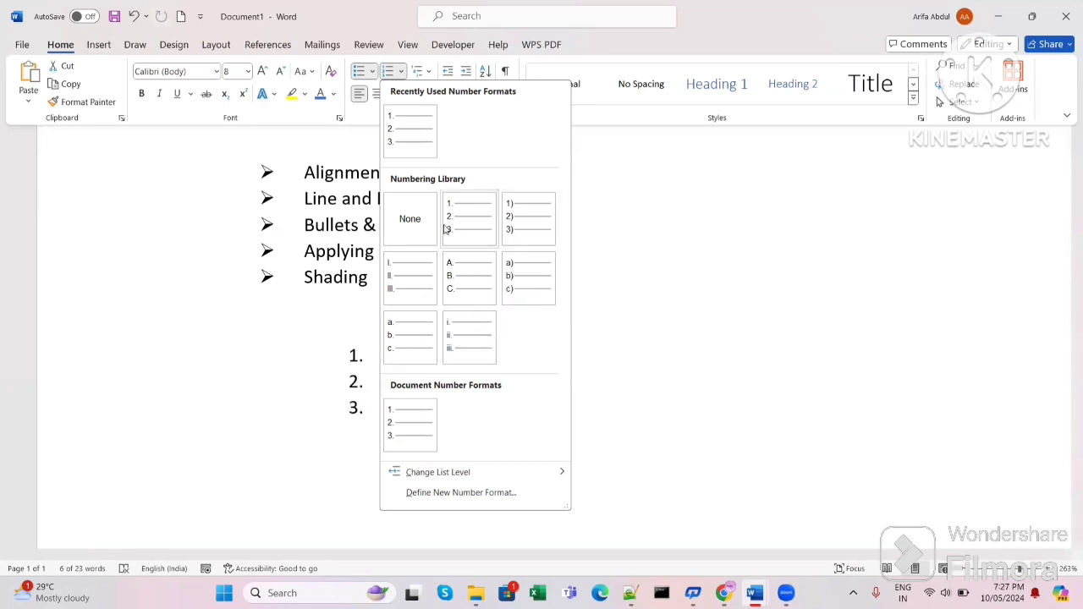
click(516, 226)
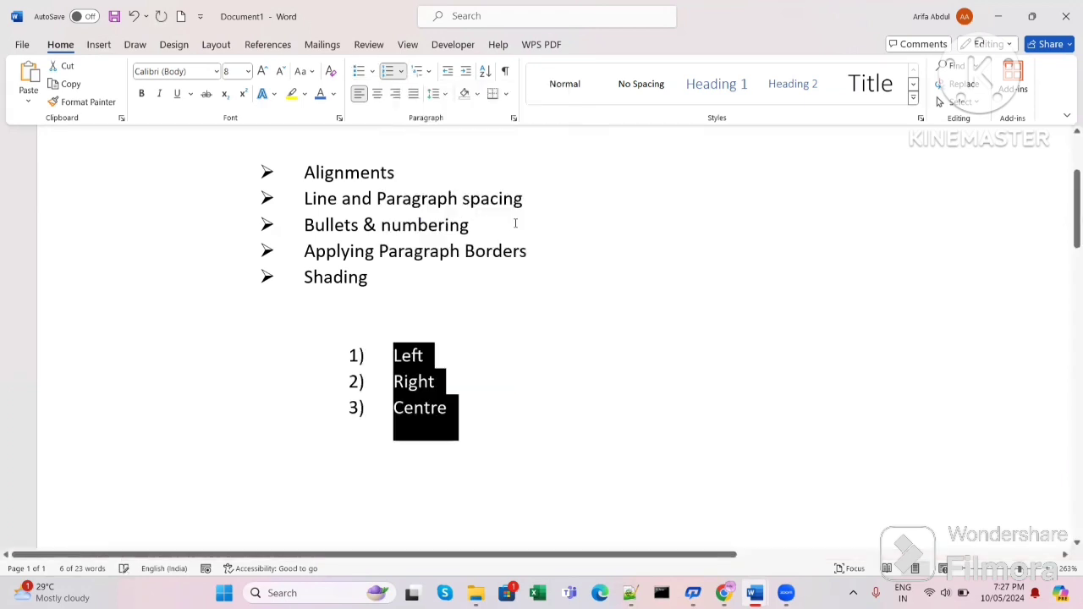
click(364, 356)
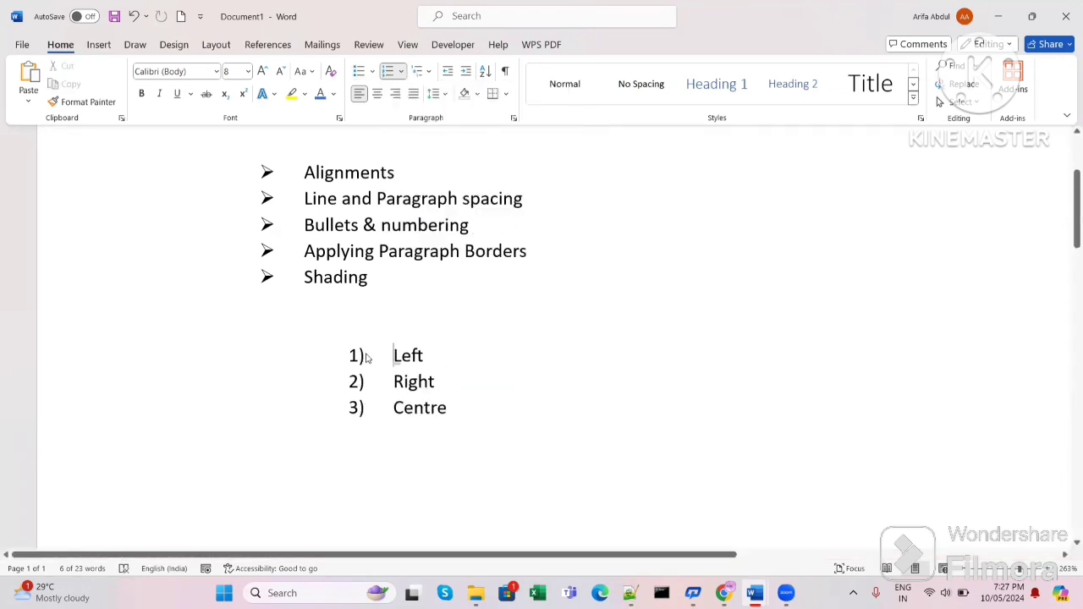
click(435, 373)
Step: Change the numbering of the Left, Right and Centre list to the a) b) c) format
drag(449, 404, 377, 359)
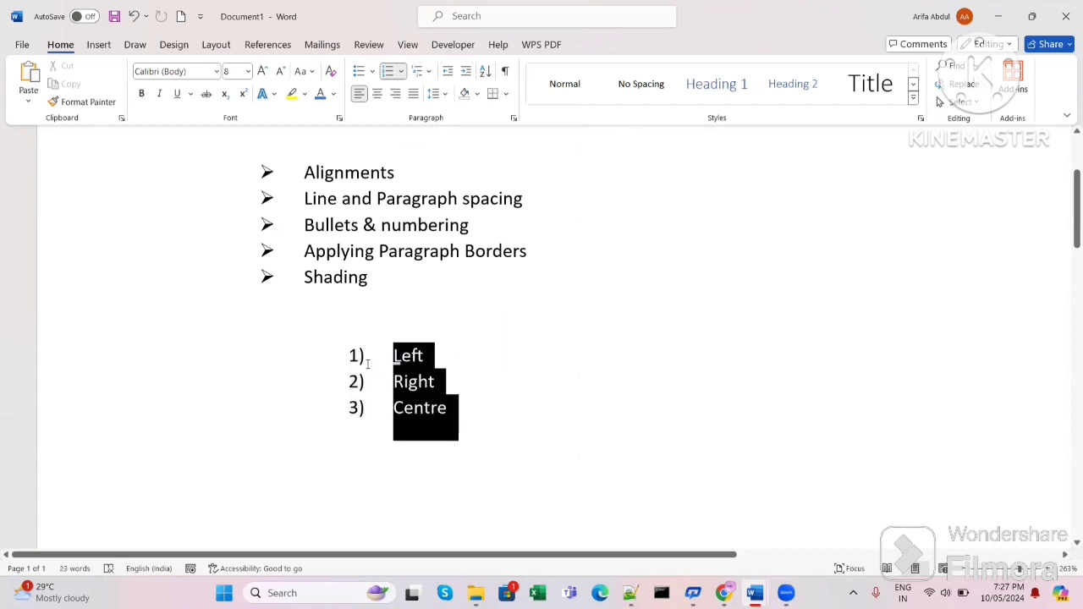
click(401, 71)
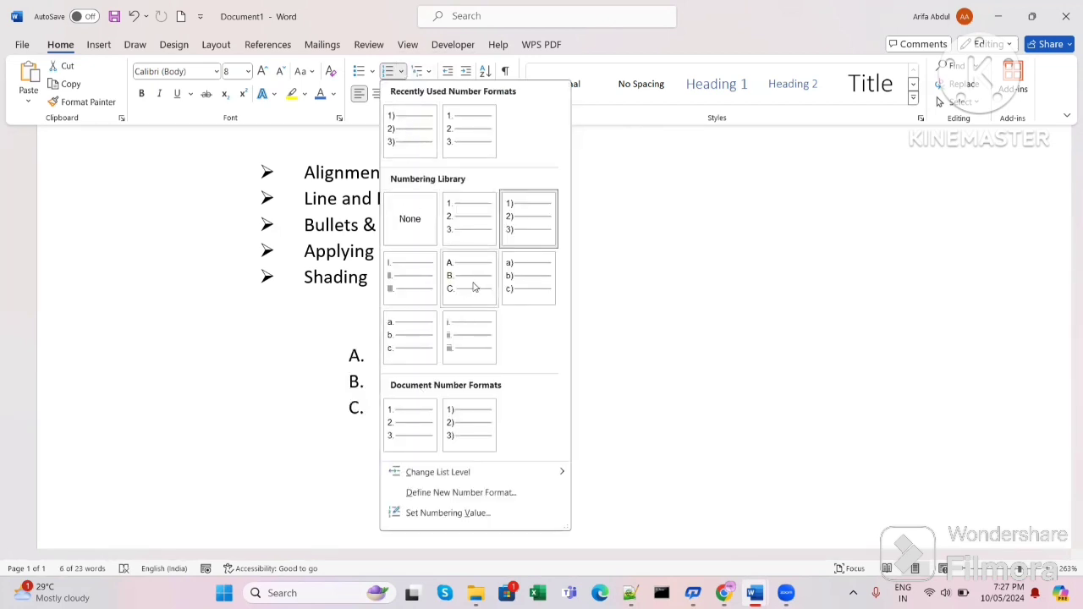
click(509, 280)
click(444, 408)
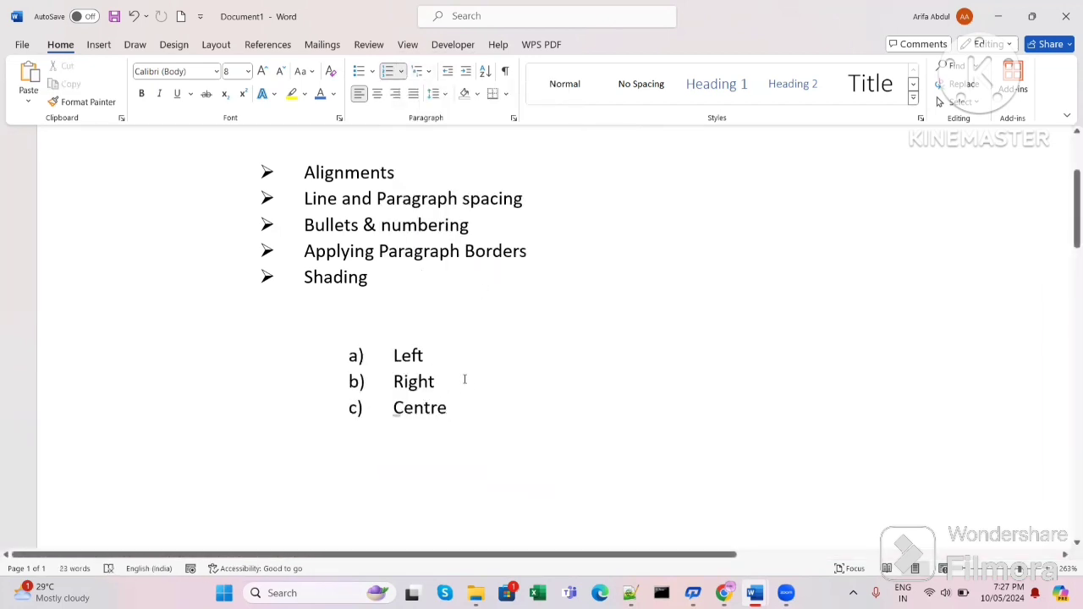
Step: Remove the numbering from the Centre item, then select the Left and Right items and open the numbering formats
click(401, 71)
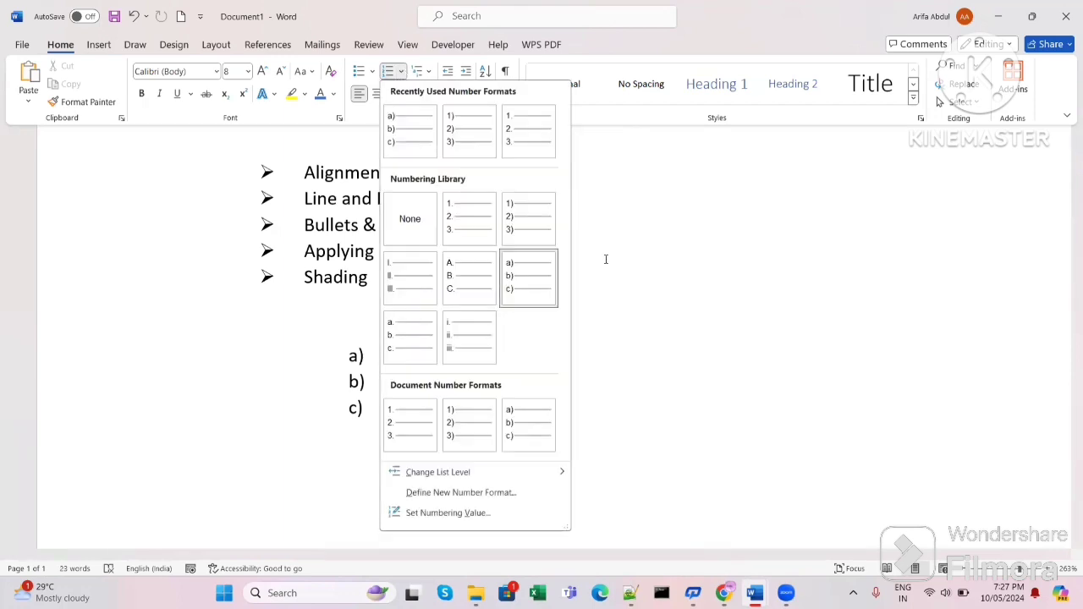
click(398, 218)
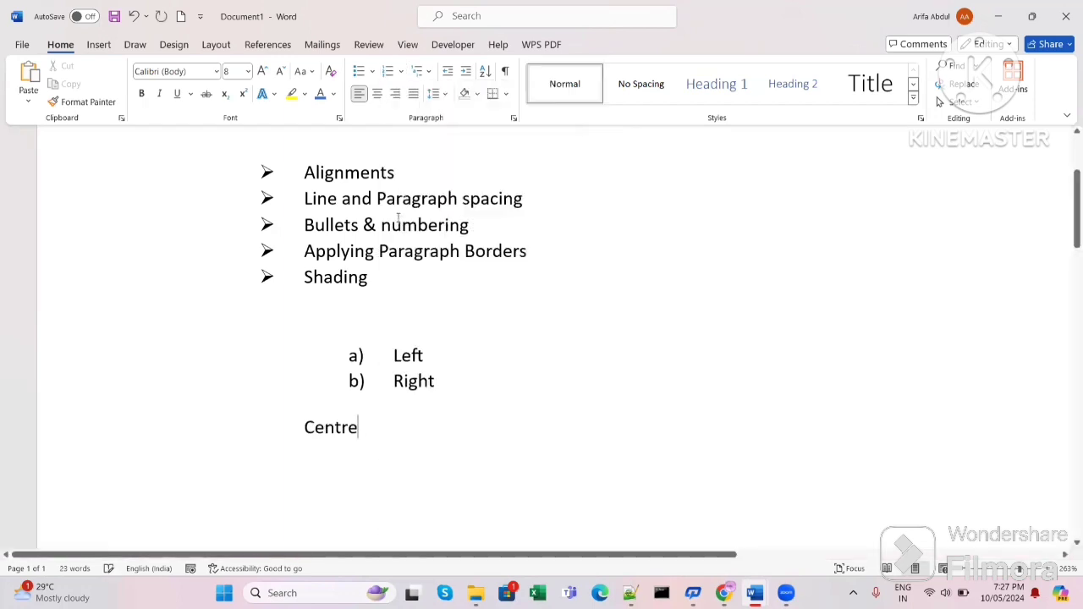
drag(448, 397, 391, 348)
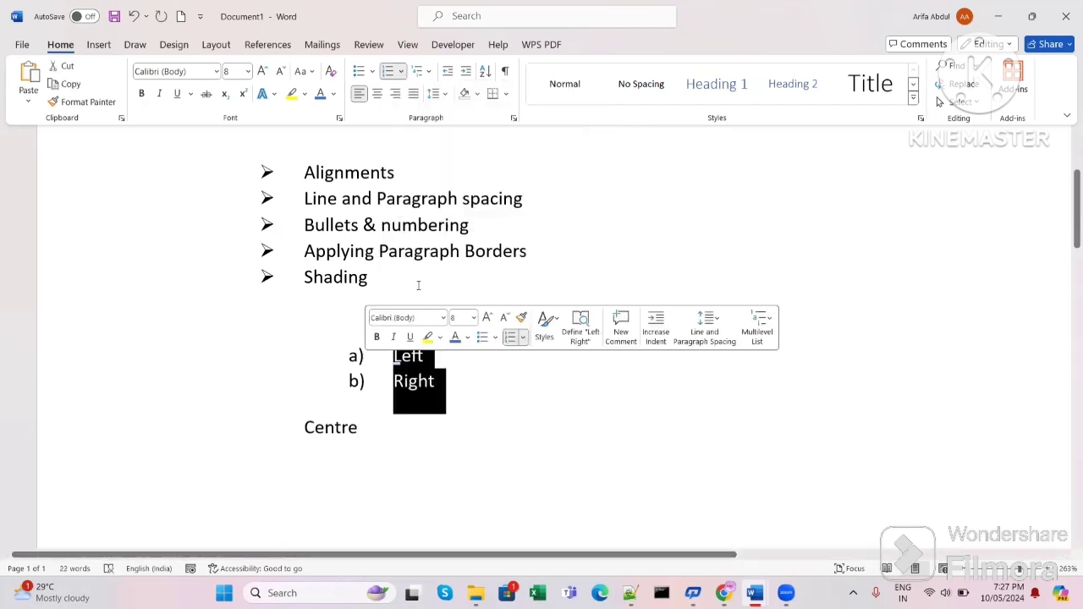
click(402, 71)
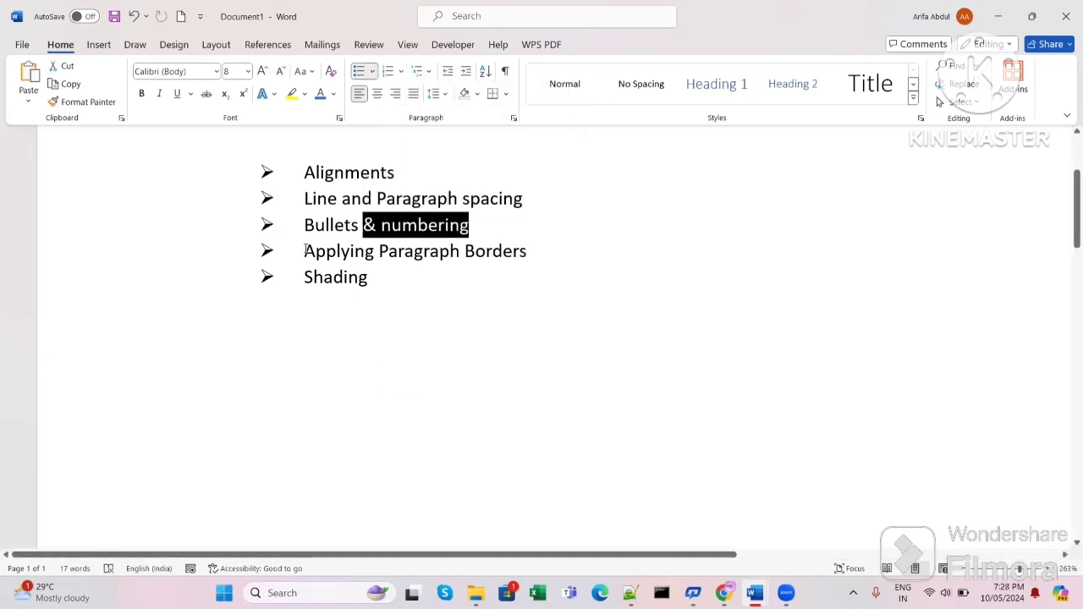
Step: Highlight the Applying Paragraph Borders topic, switch to Document2 and apply All Borders to the first paragraph
drag(305, 251, 514, 266)
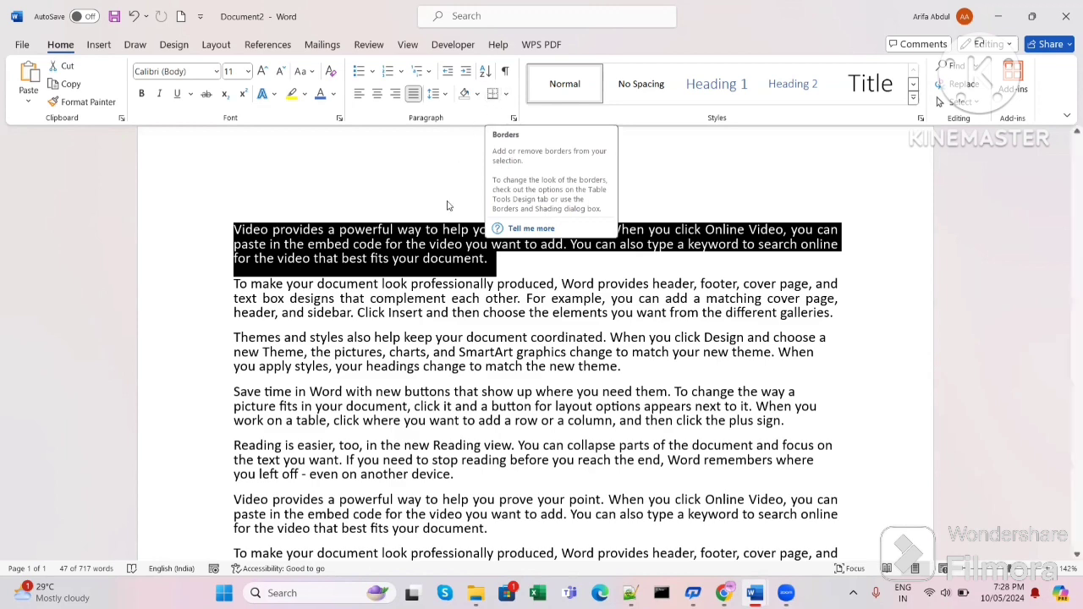
click(449, 245)
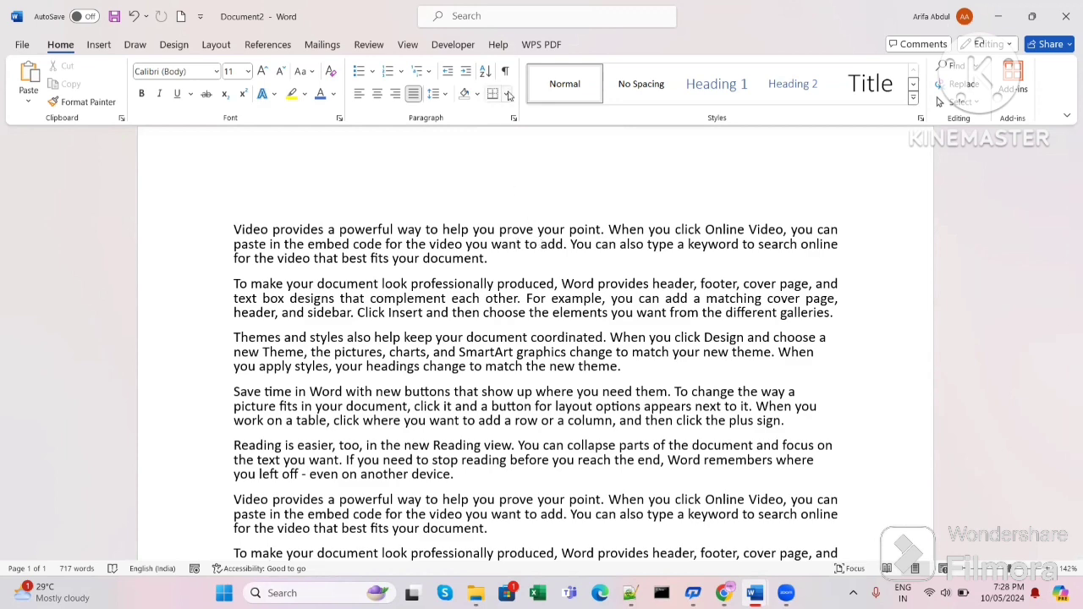
click(505, 94)
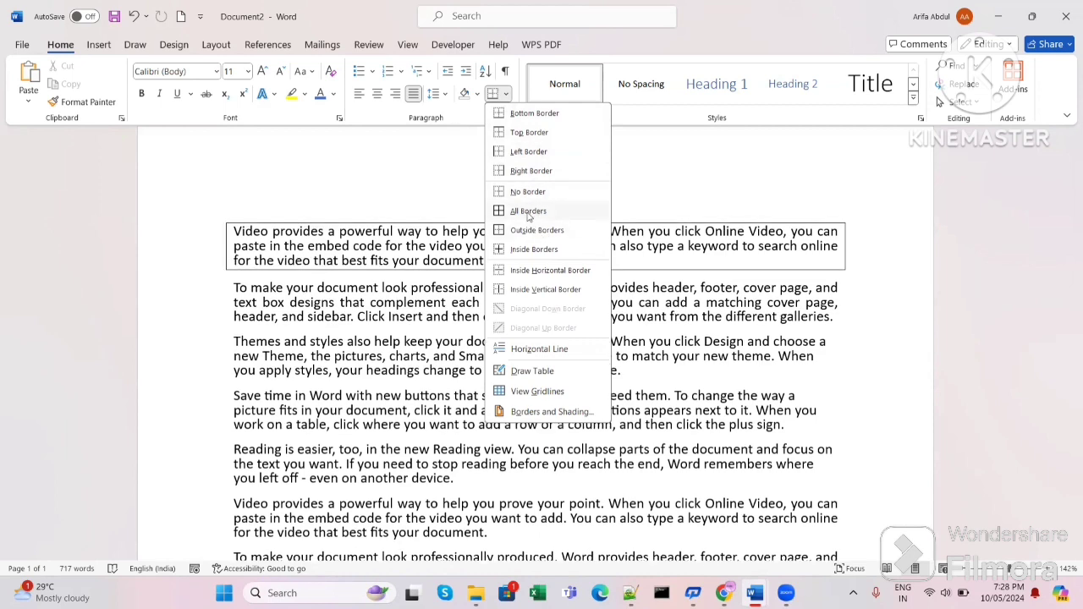
click(528, 213)
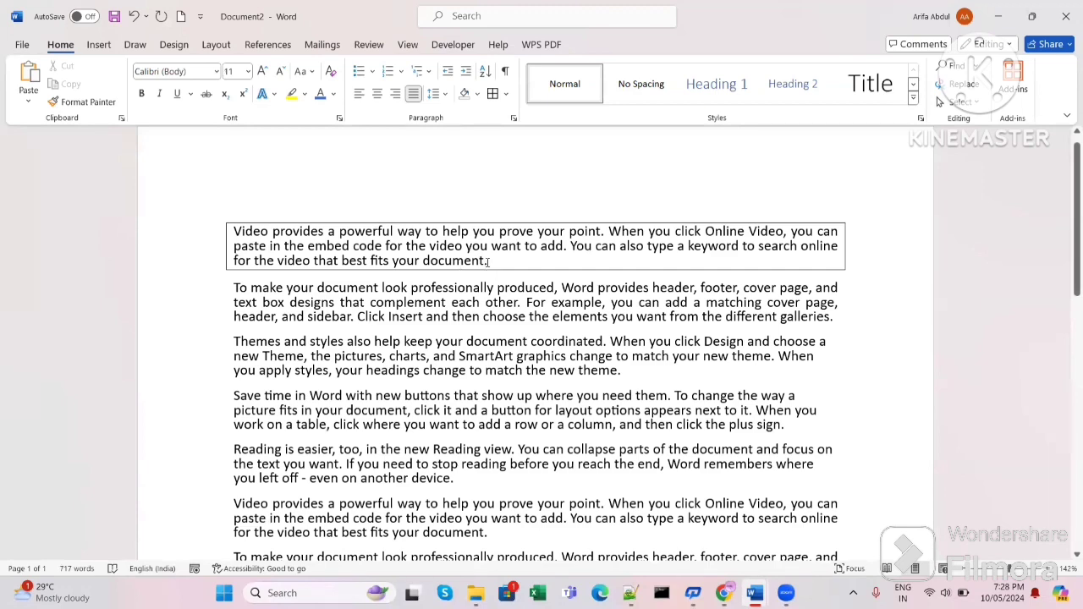
Step: Set the first paragraph to No Border, then apply All Borders to it again
click(506, 95)
click(506, 94)
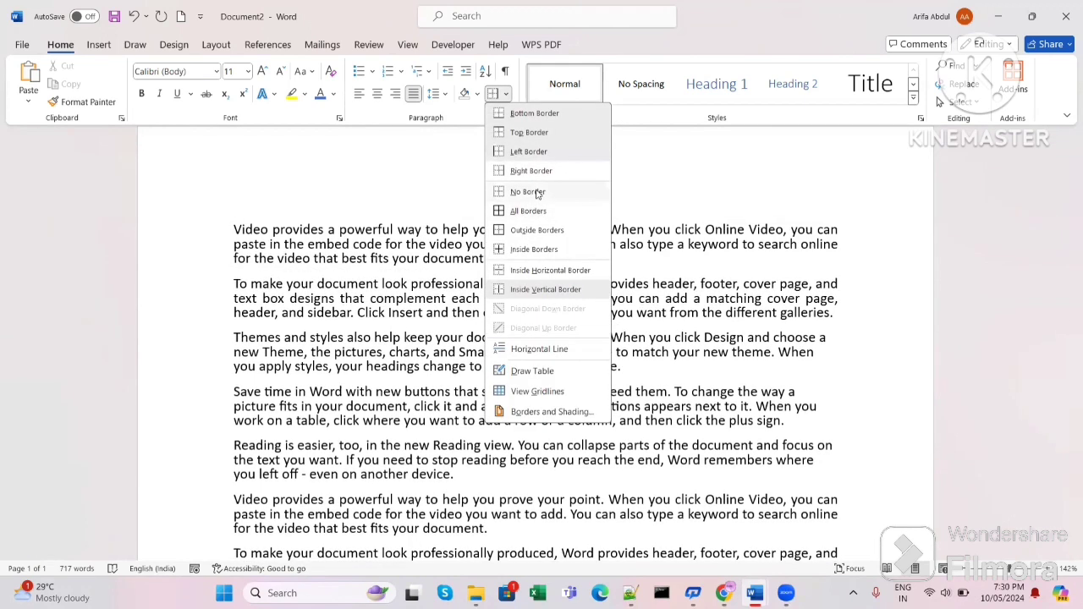
click(536, 192)
click(506, 94)
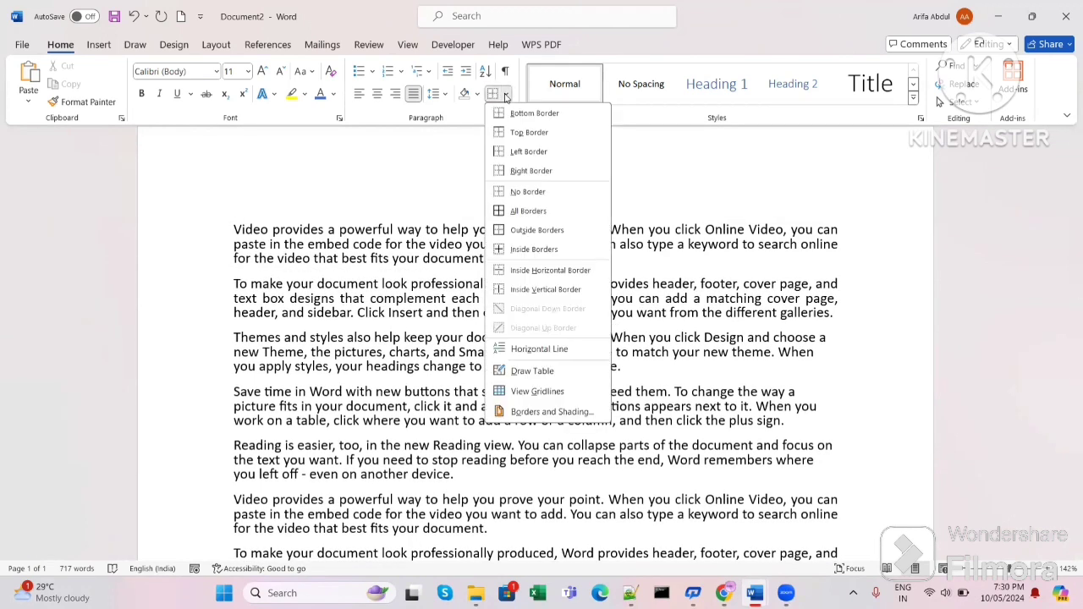
click(519, 211)
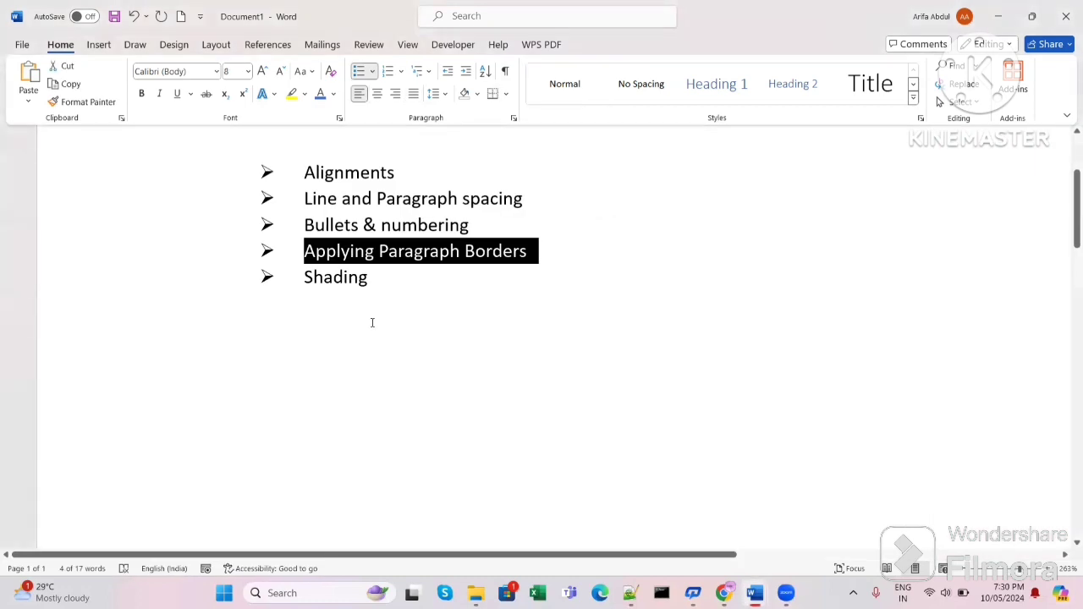
Step: Highlight the Shading topic in Document1, then switch to Document2 and shade the bordered first paragraph light green
triple_click(373, 280)
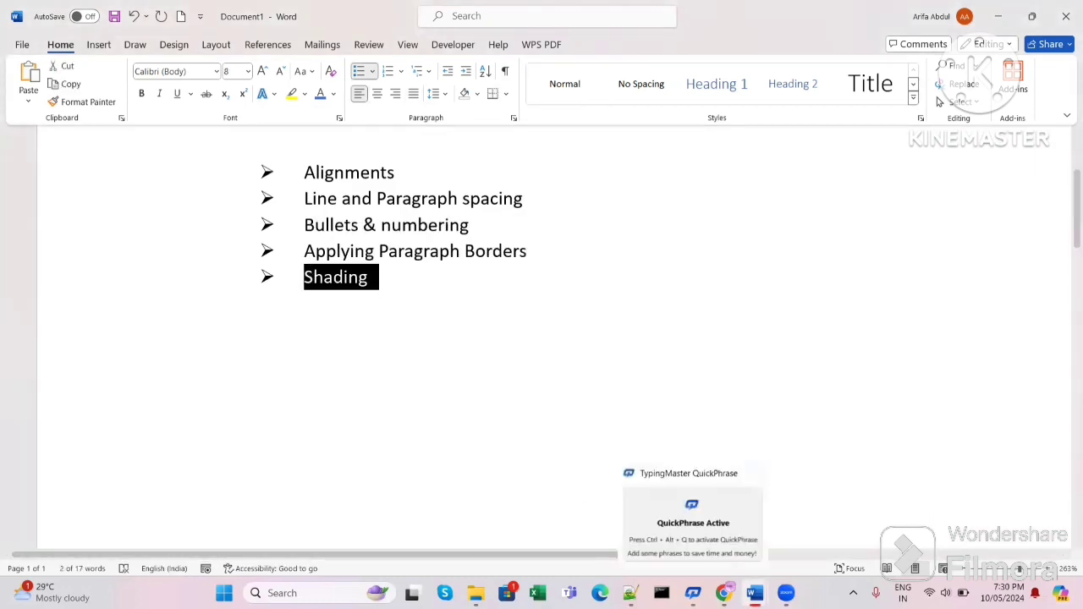
mouse_move(754, 592)
click(682, 522)
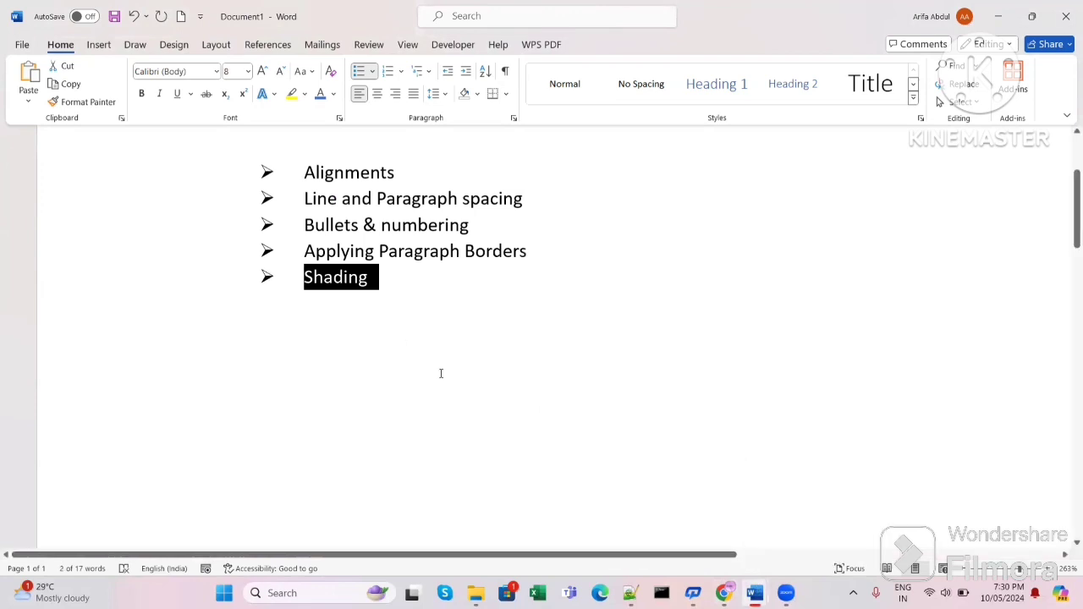
mouse_move(754, 592)
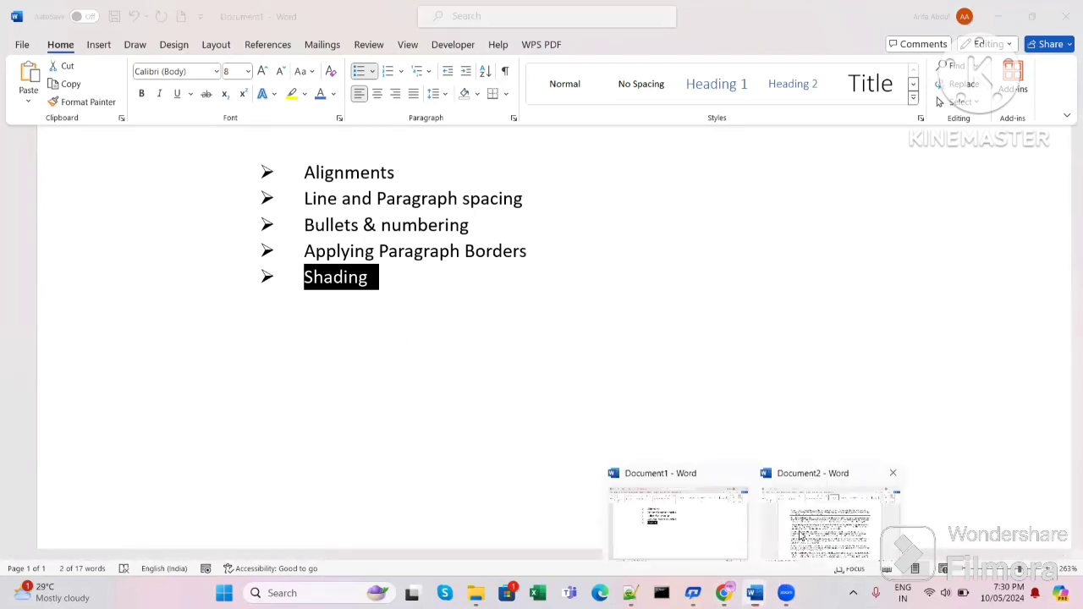
click(799, 534)
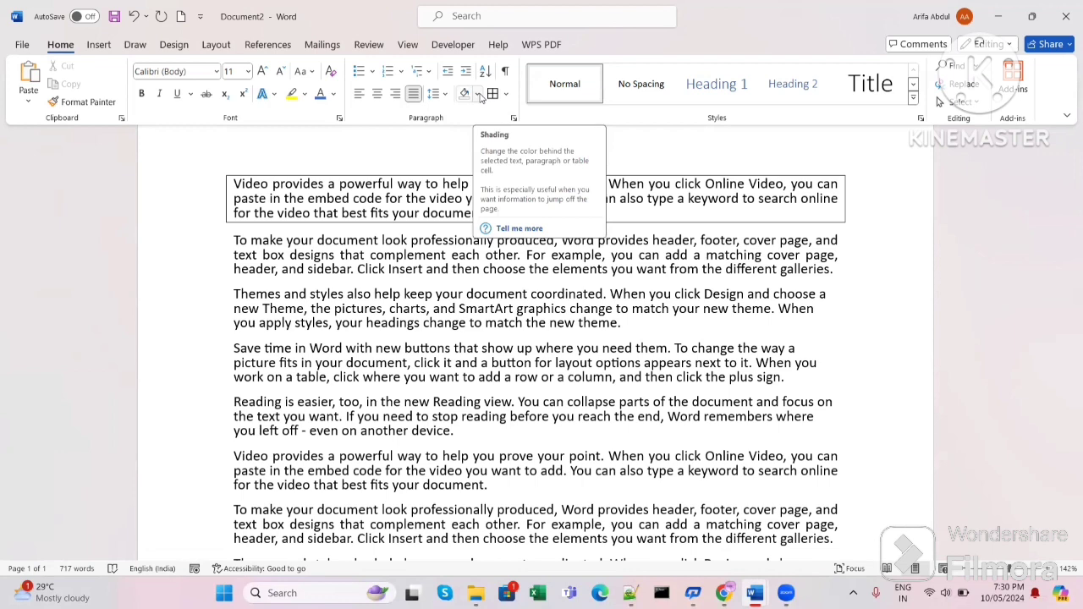
click(478, 95)
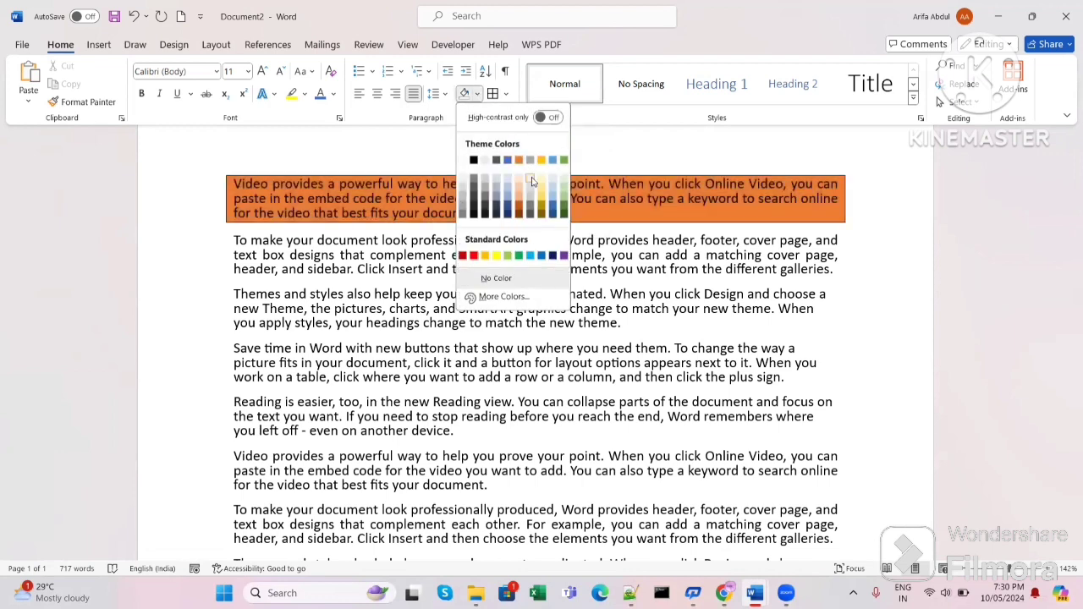
click(564, 198)
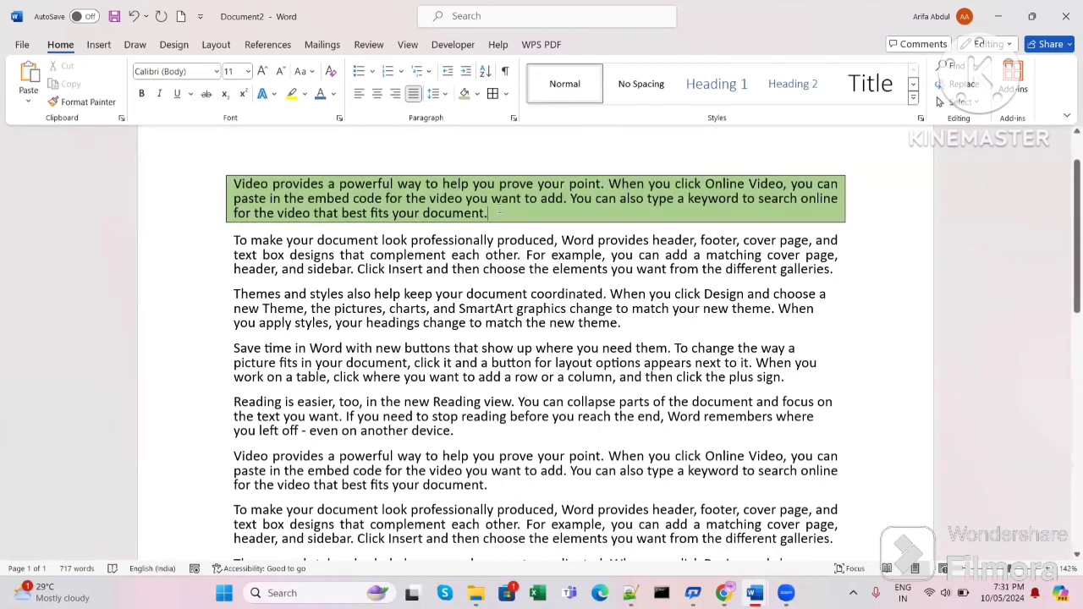
Step: Change the first paragraph's shading to White, Background 1 and remove its border
click(478, 95)
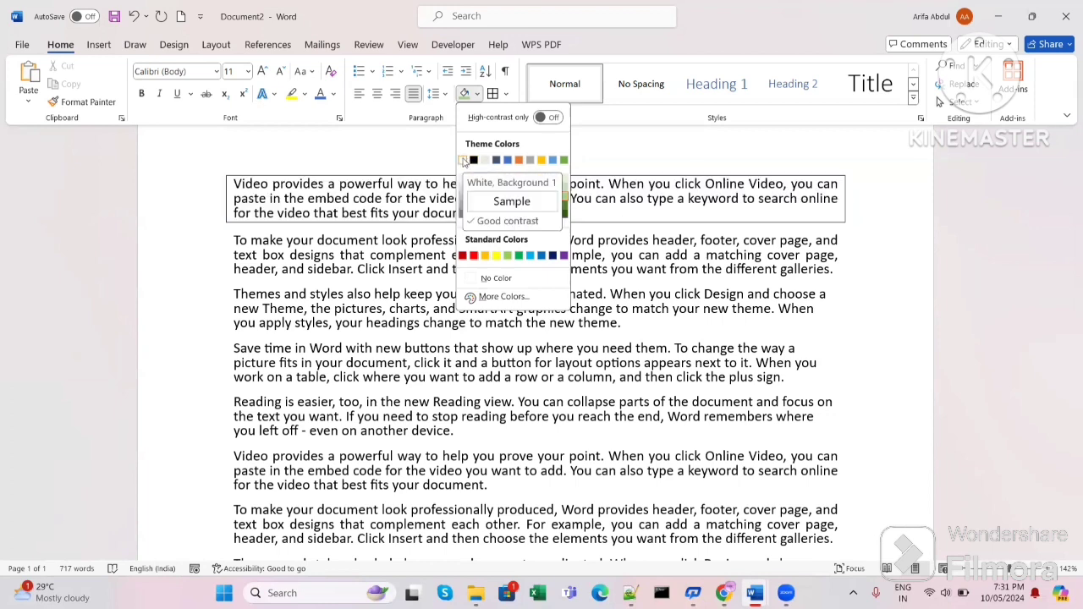
click(463, 161)
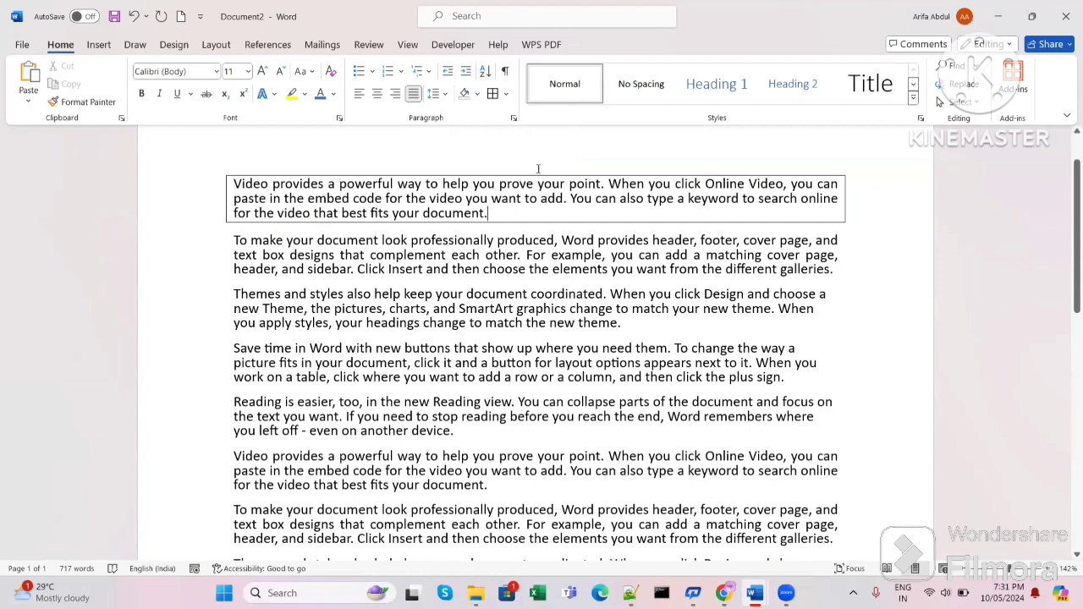
click(505, 94)
click(534, 186)
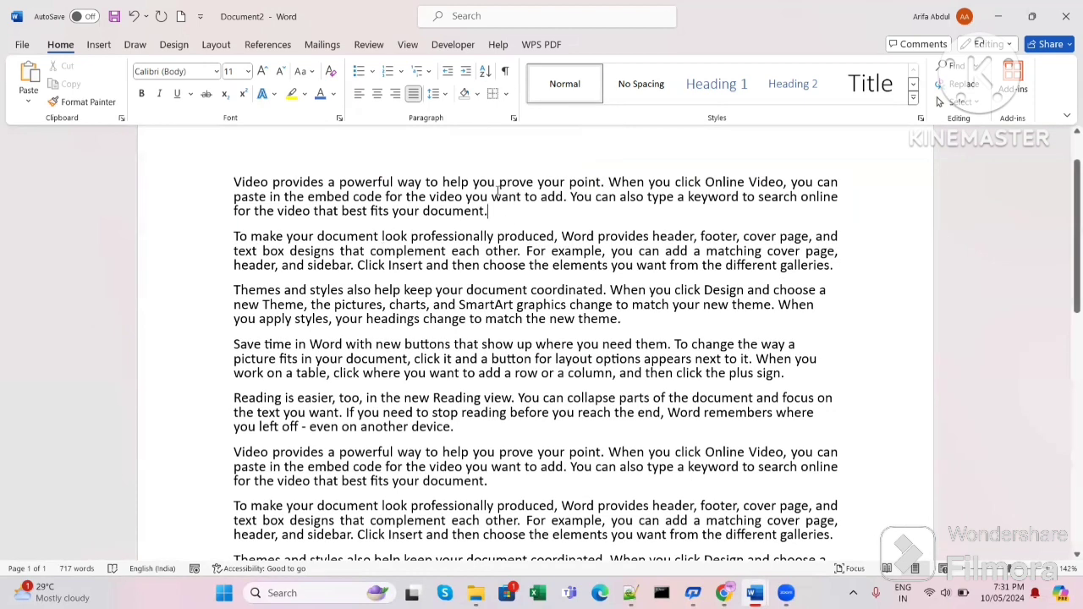
Step: Apply All Borders and light green theme shading to the first paragraph
click(505, 94)
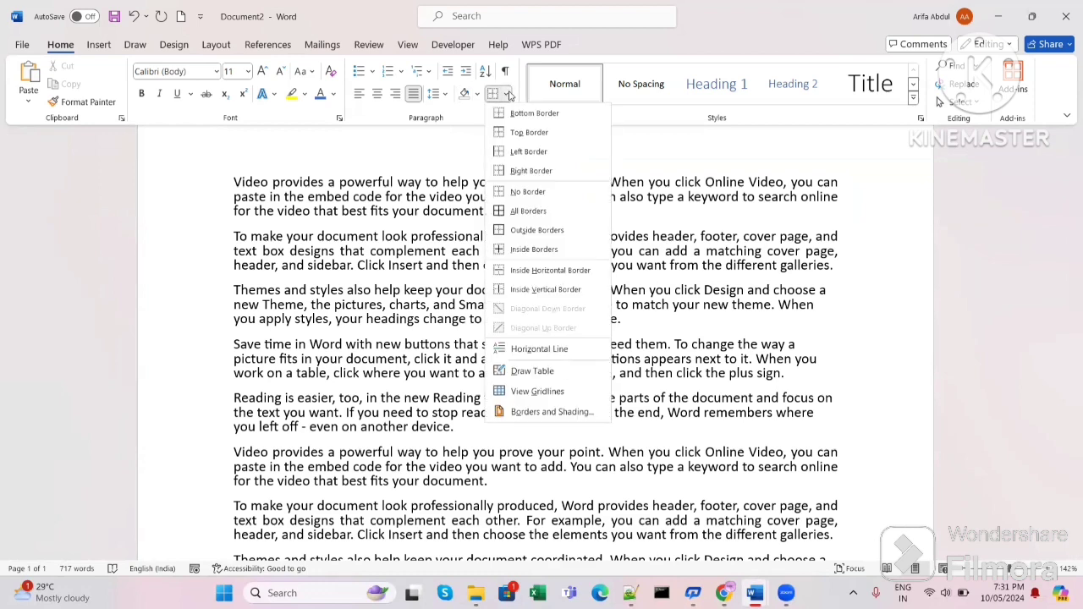
click(528, 211)
click(474, 94)
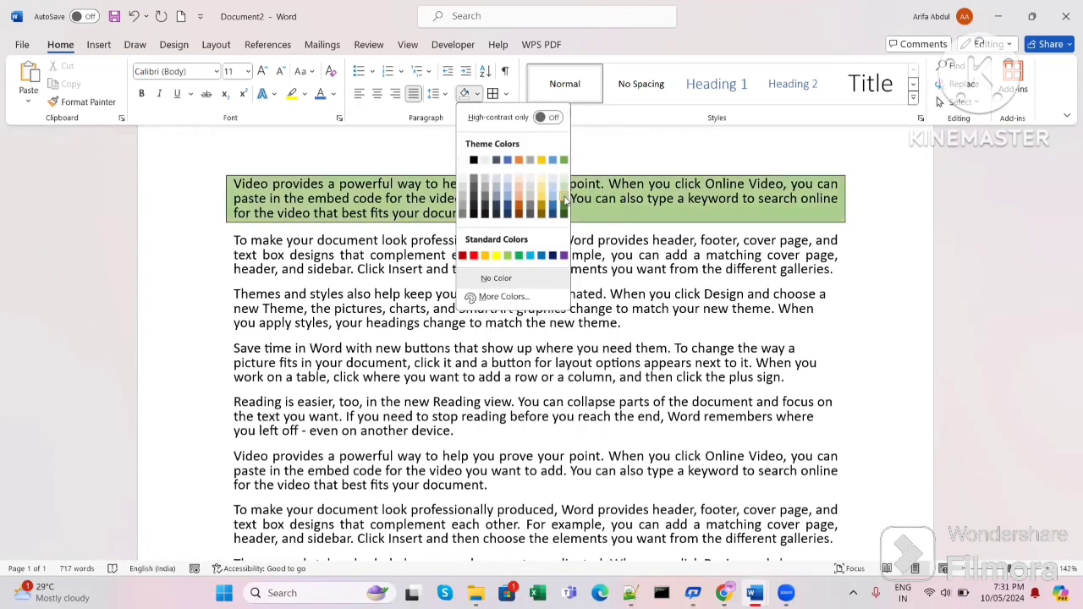
click(563, 176)
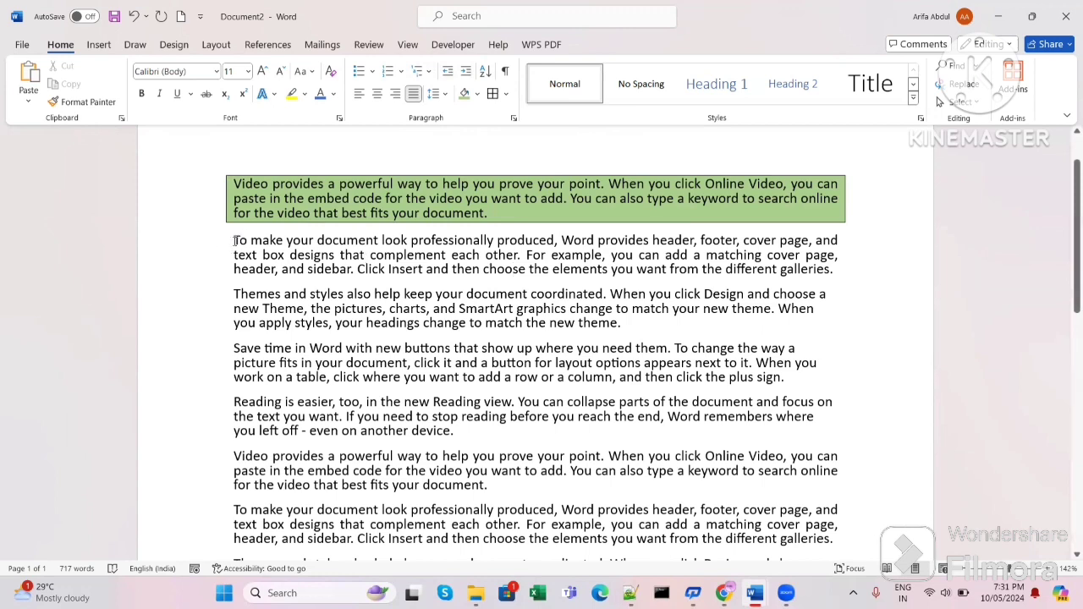
Step: Increase the second paragraph's indent by one level, then decrease it by one level and deselect the text
drag(235, 240, 833, 271)
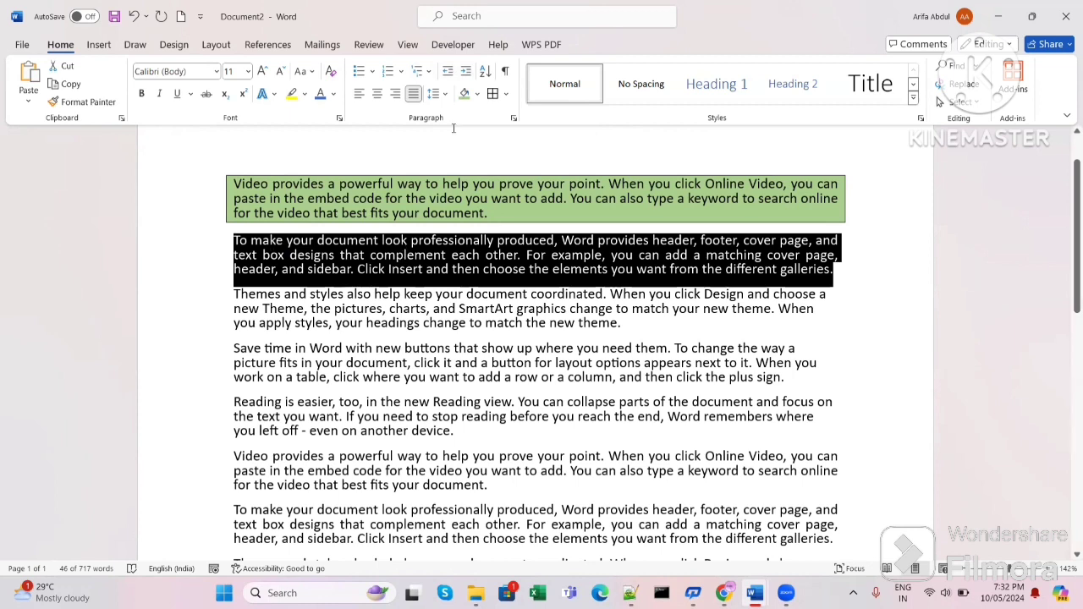
click(467, 74)
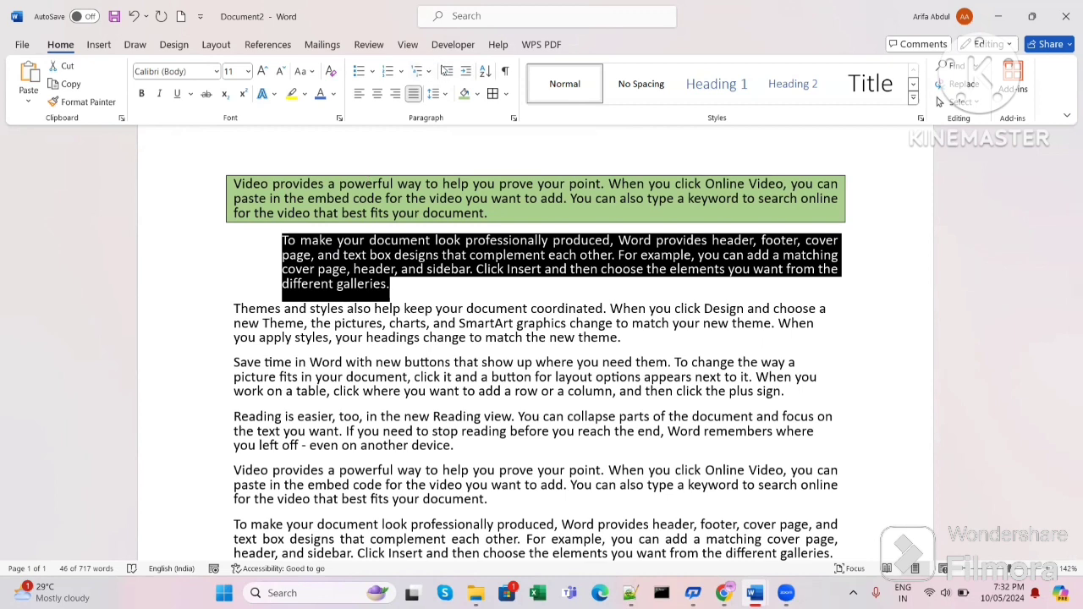
click(446, 73)
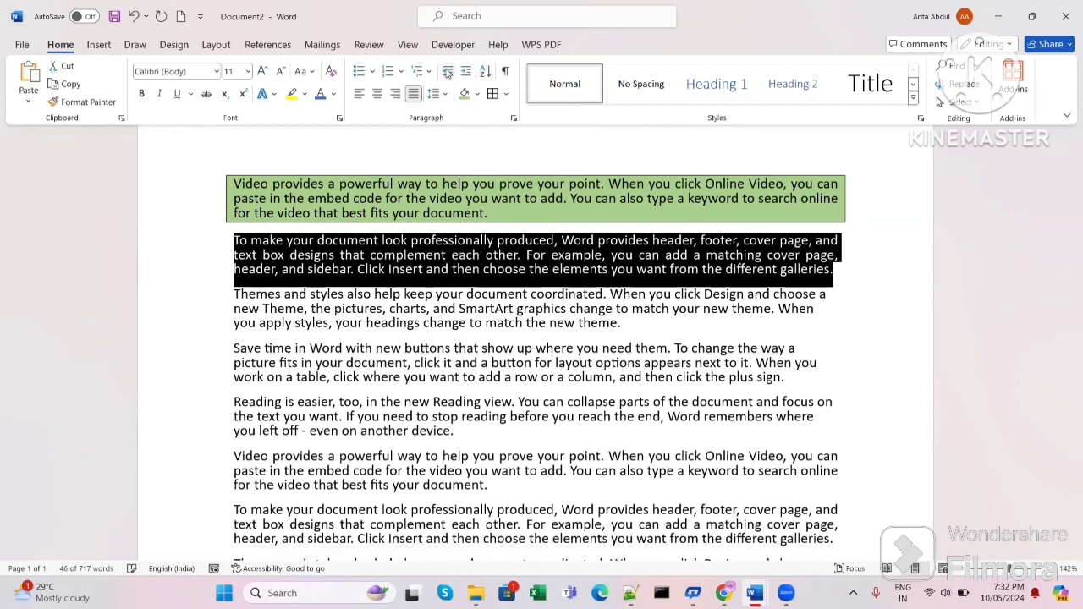
key(Left)
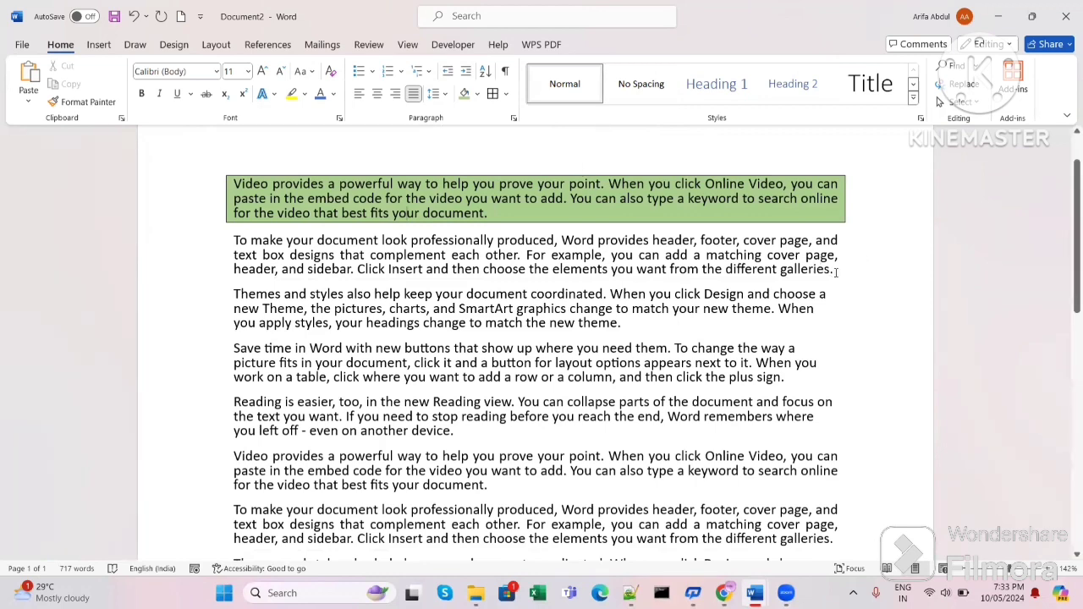
Step: Apply the Intense Quote style to the second paragraph, "To make your document look professionally produced", and deselect the text
drag(836, 271, 232, 240)
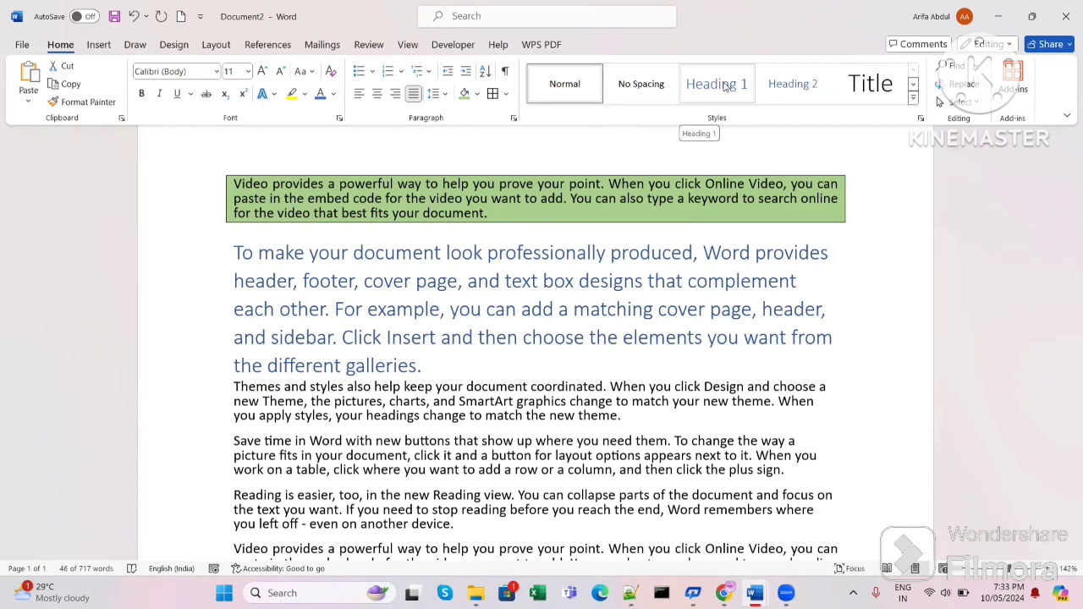
click(333, 94)
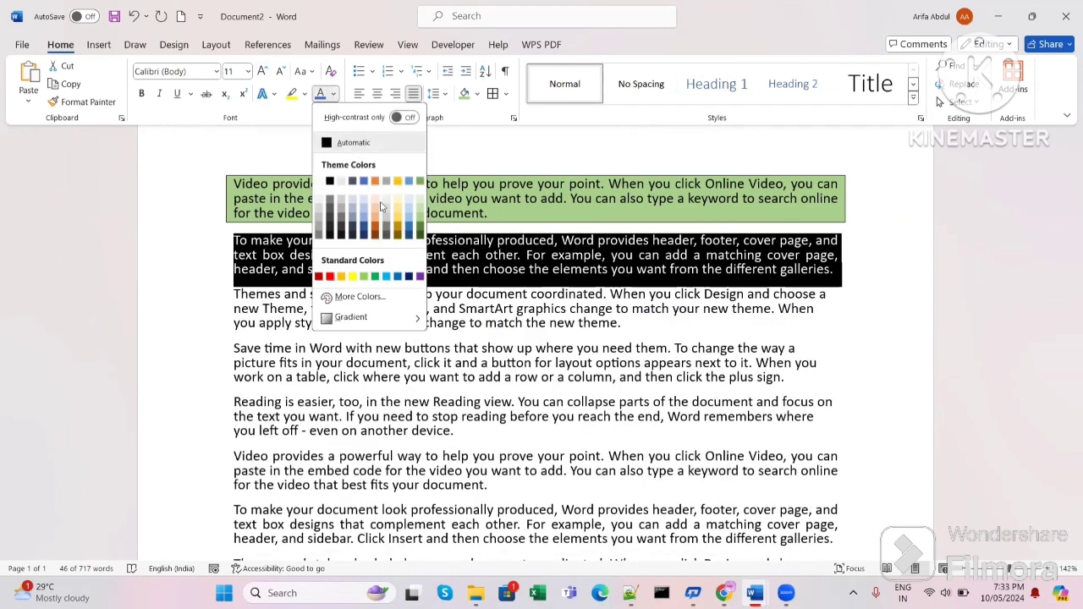
click(476, 152)
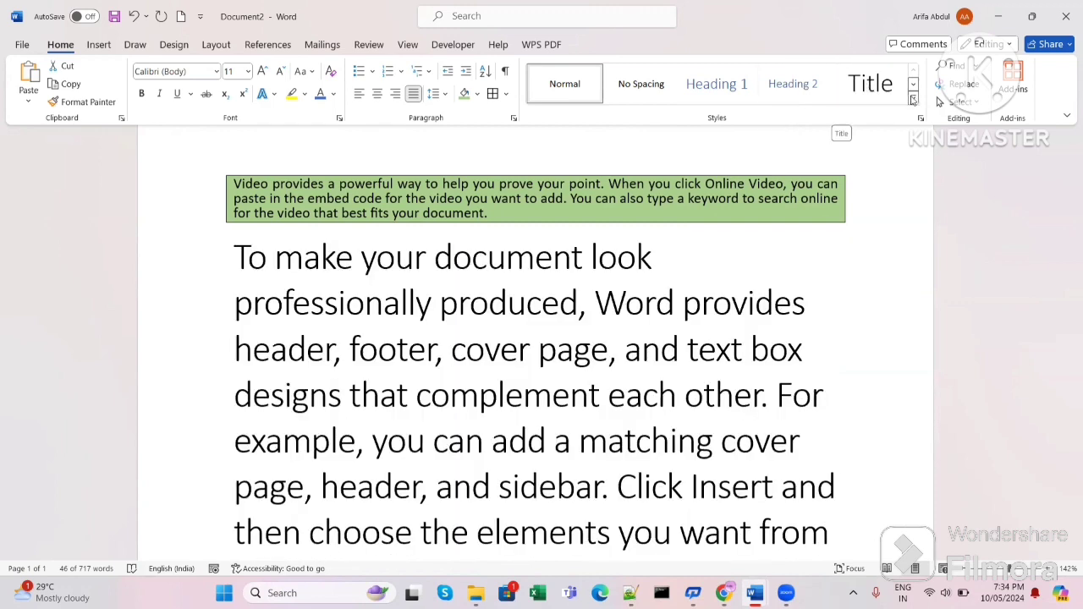
click(914, 98)
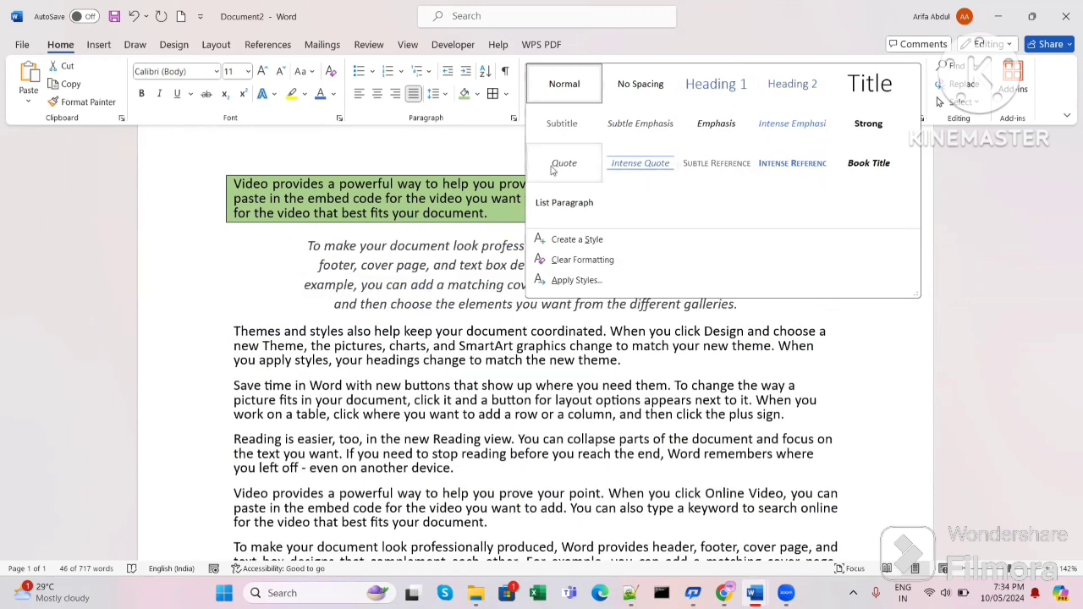
click(641, 165)
click(812, 329)
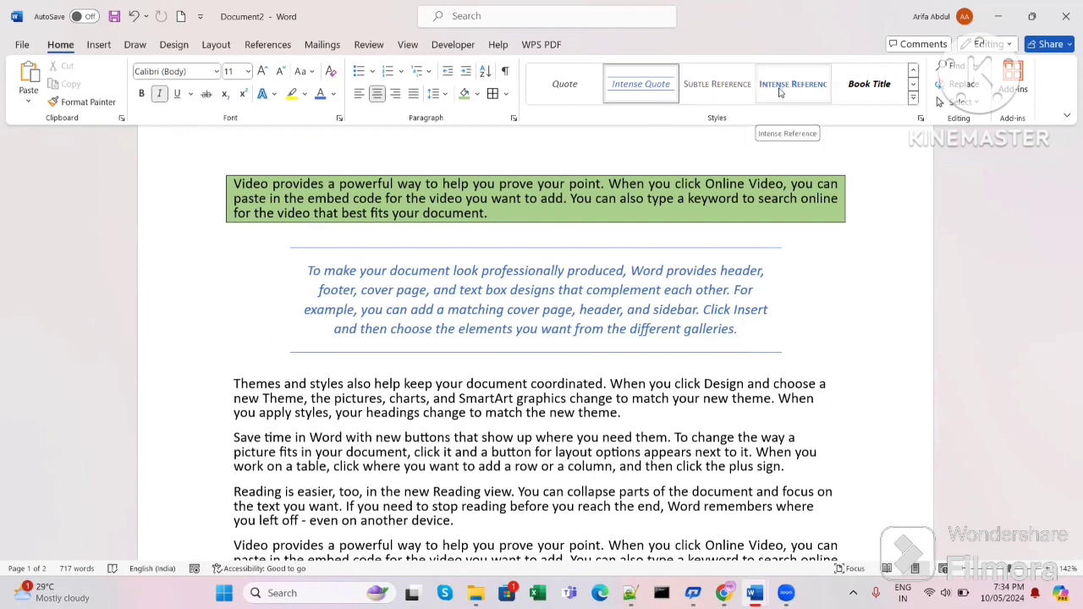
scroll(779, 91, up, 2)
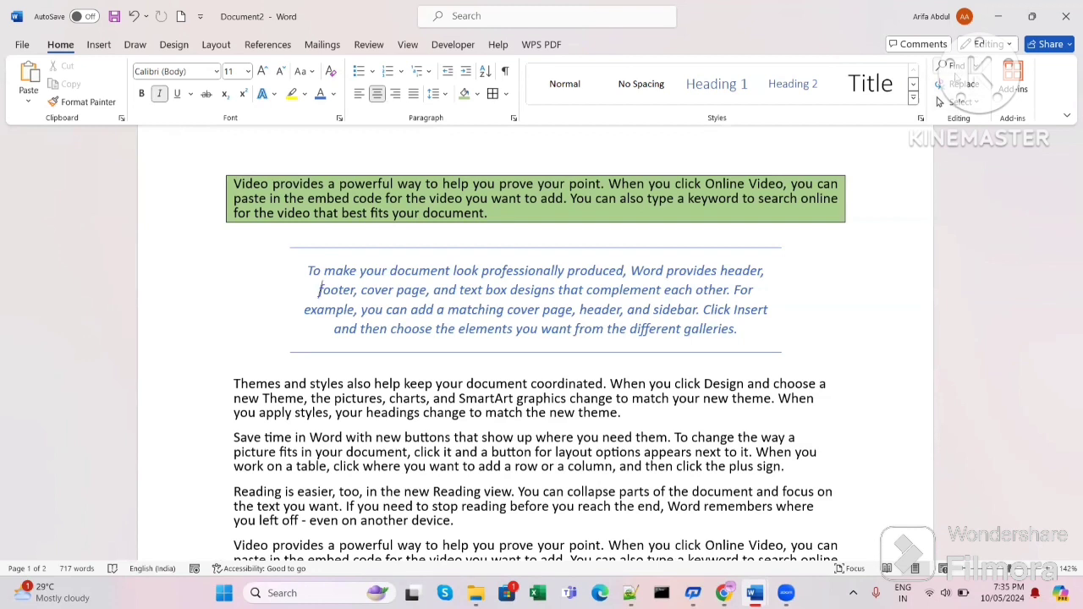
Step: Search the document for the word "help" using the Navigation search
click(957, 69)
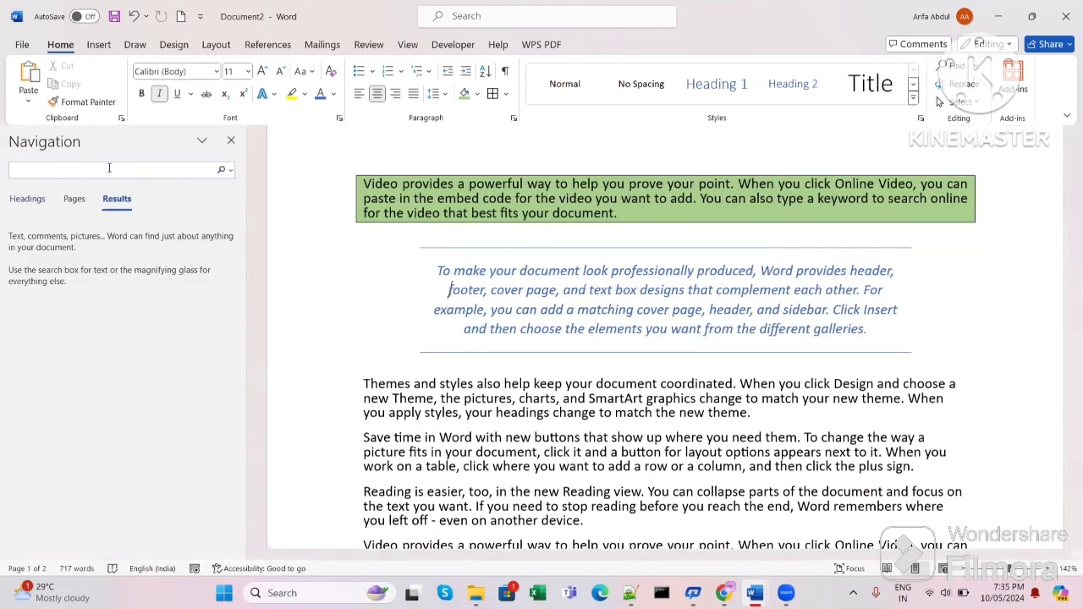
scroll(440, 296, down, 1)
drag(505, 336, 530, 337)
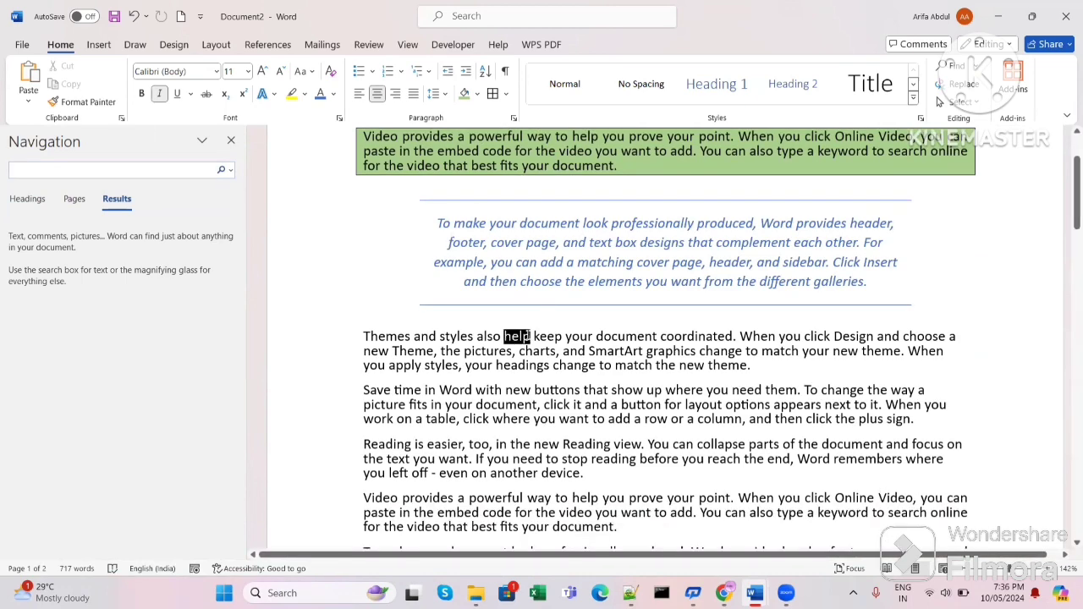
click(559, 426)
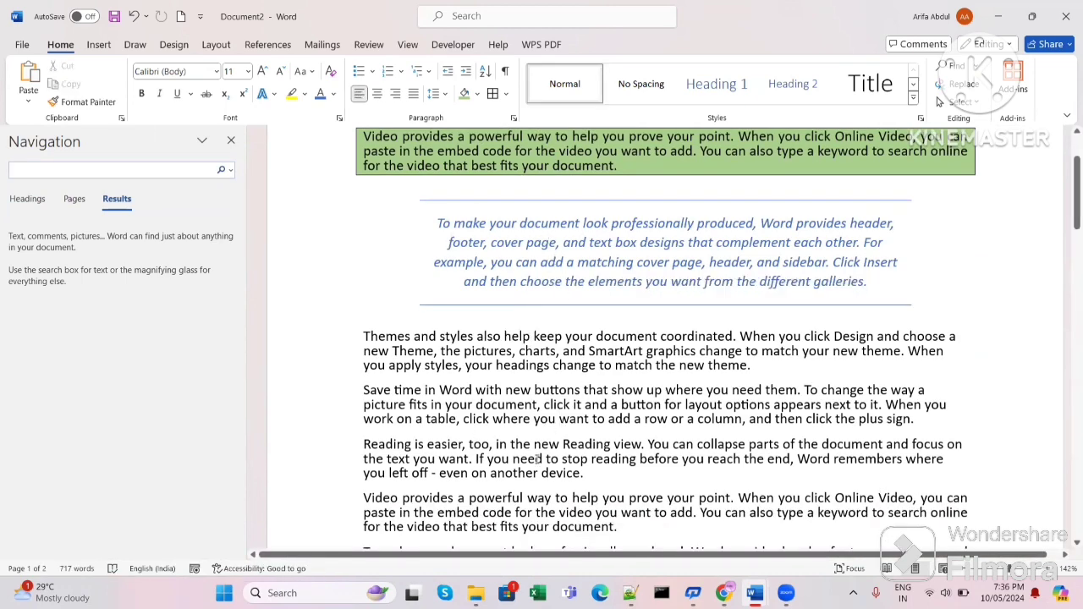
scroll(592, 213, up, 2)
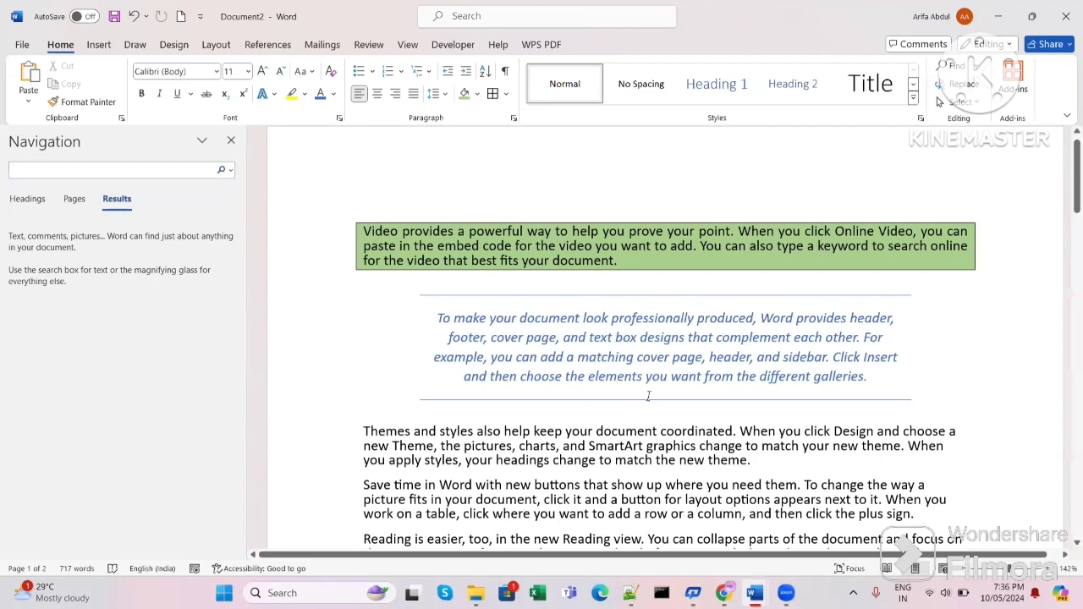
scroll(652, 398, down, 5)
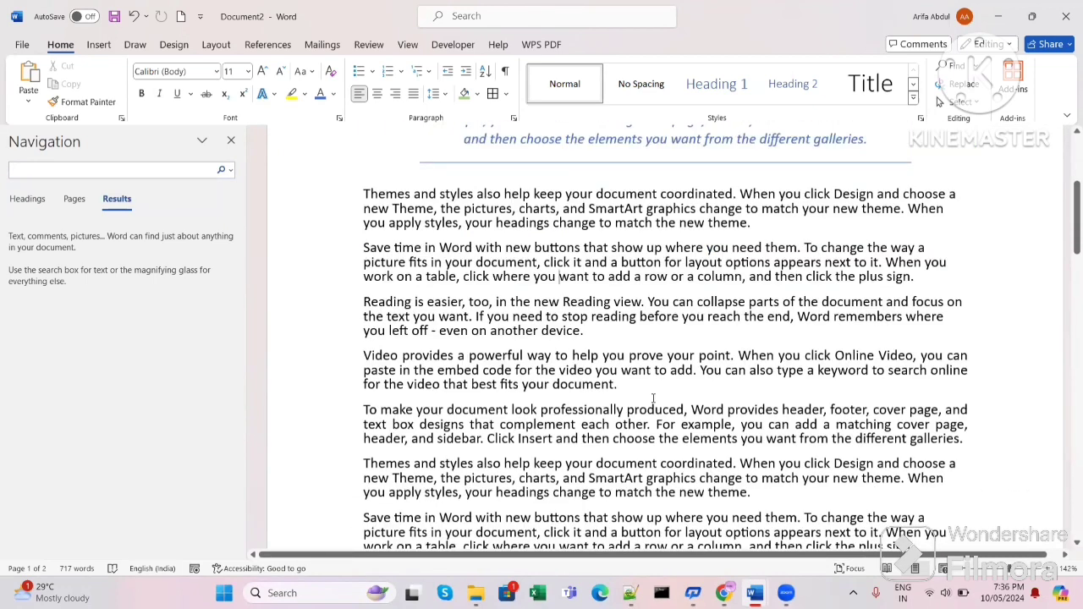
scroll(652, 397, up, 4)
click(133, 168)
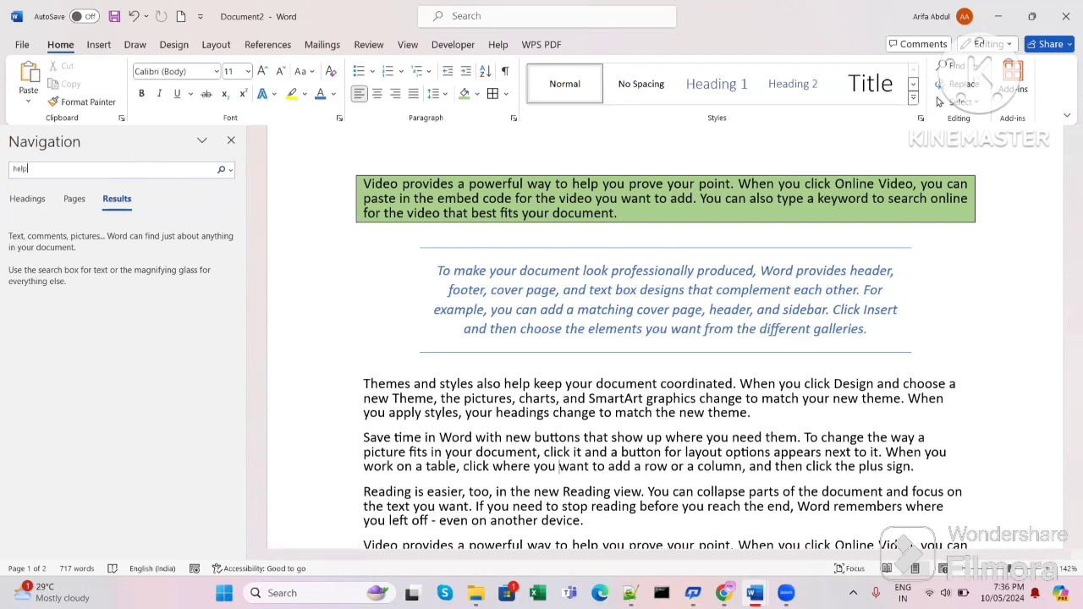
text(help)
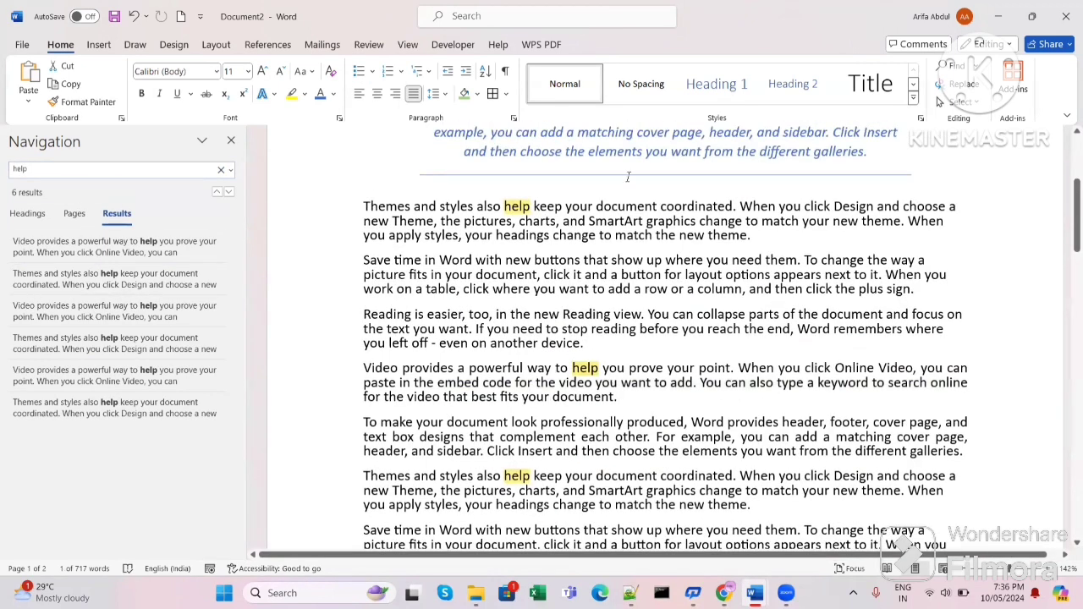
Step: Review the highlighted occurrences of "help" across the document's paragraphs, then clear the text selection
scroll(717, 398, up, 5)
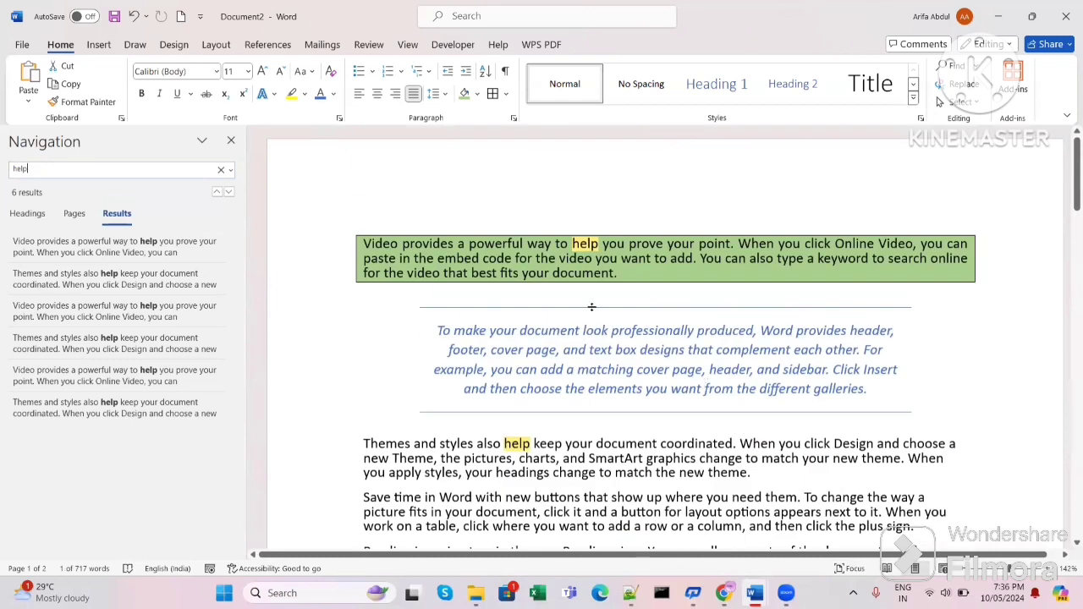
scroll(607, 330, down, 1)
scroll(702, 353, down, 1)
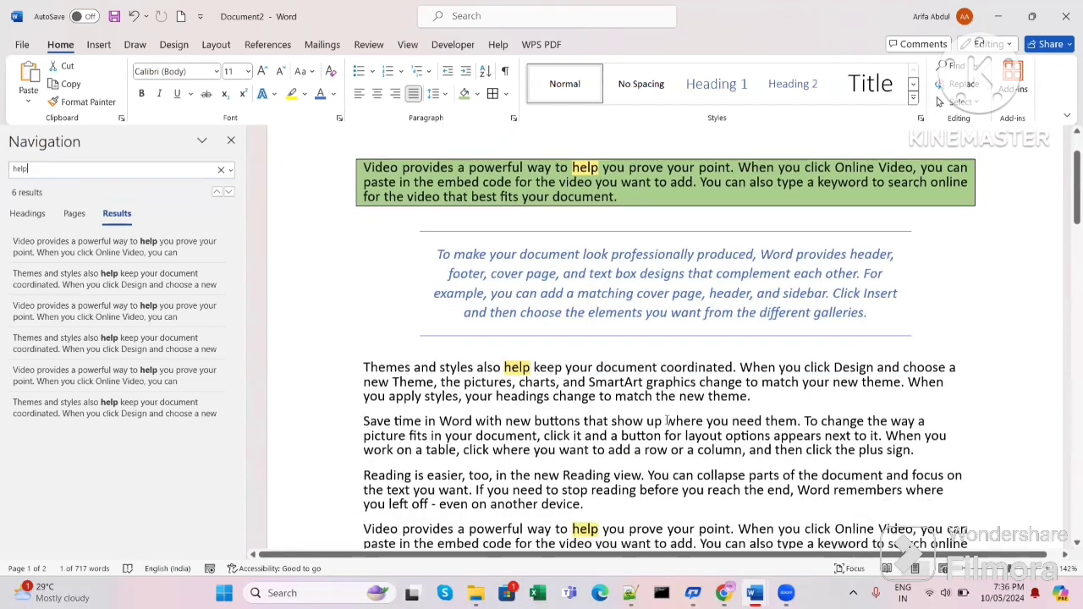
drag(604, 149, 571, 150)
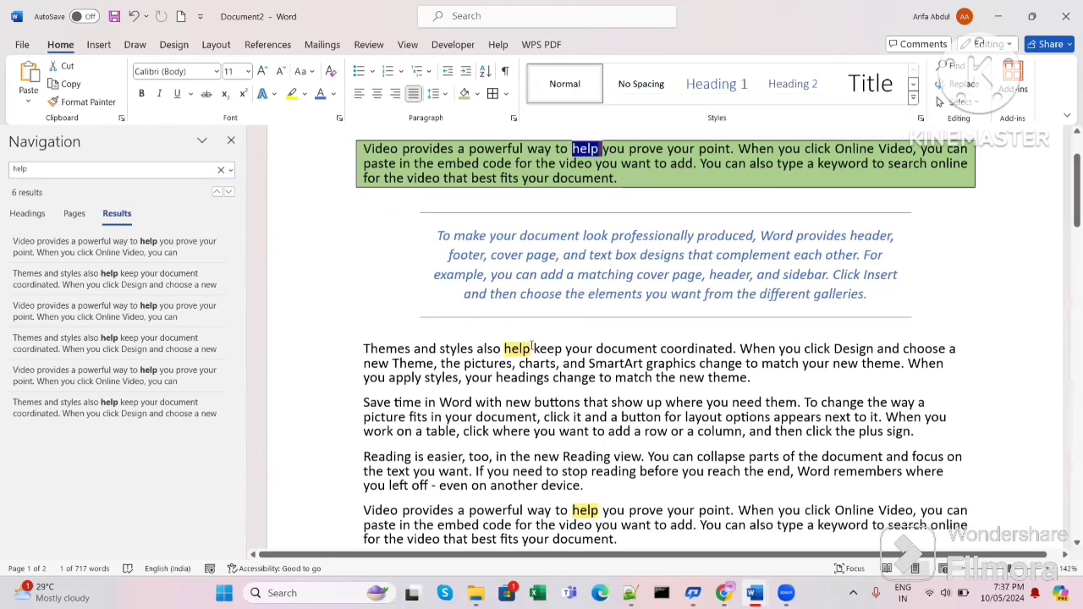
drag(532, 348, 504, 349)
scroll(541, 364, down, 2)
drag(599, 415, 573, 415)
scroll(641, 400, down, 5)
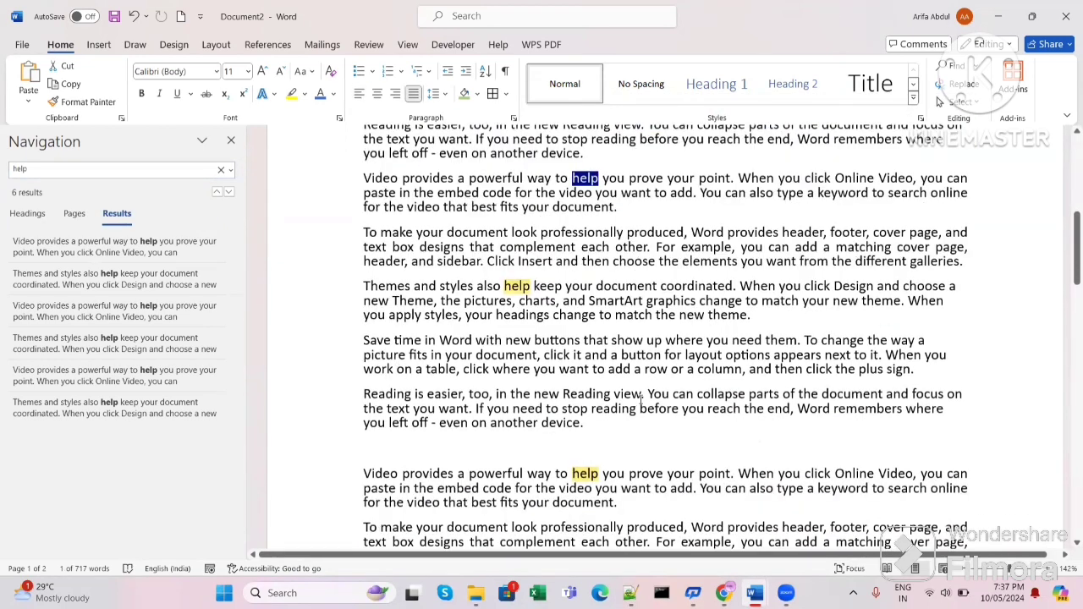
scroll(641, 398, down, 7)
scroll(624, 414, up, 10)
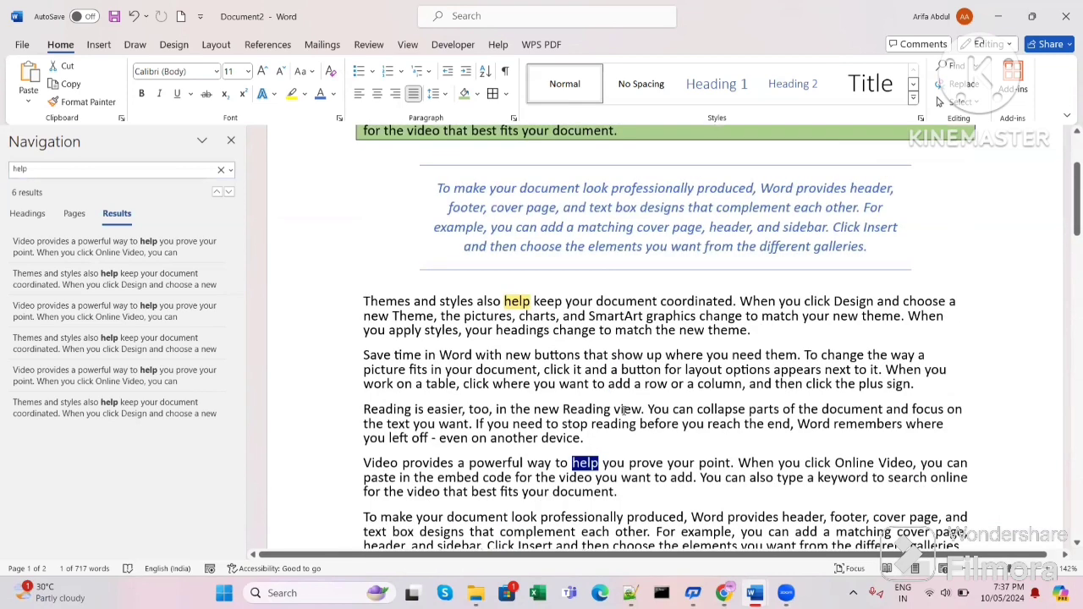
scroll(623, 410, up, 2)
click(655, 398)
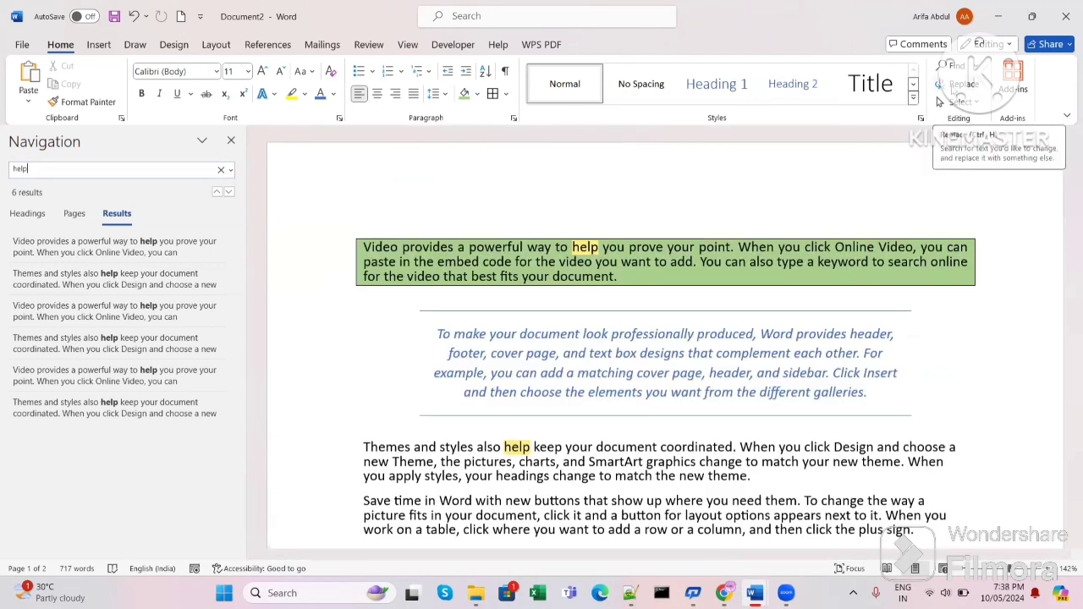
Step: Replace all occurrences of "help" with "to" throughout the document and close the Find and Replace dialog
click(937, 100)
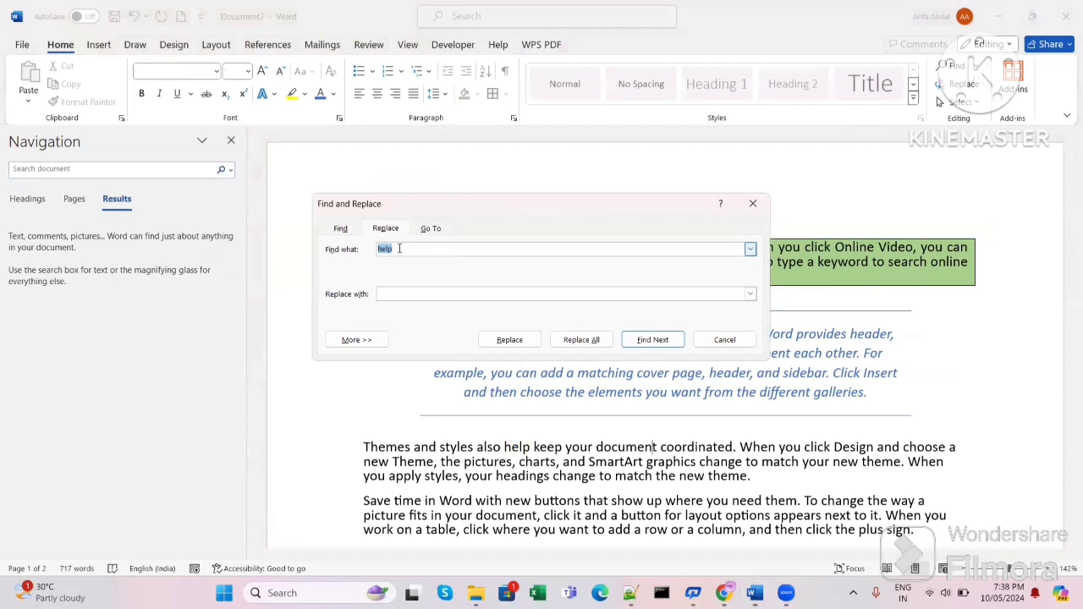
click(403, 295)
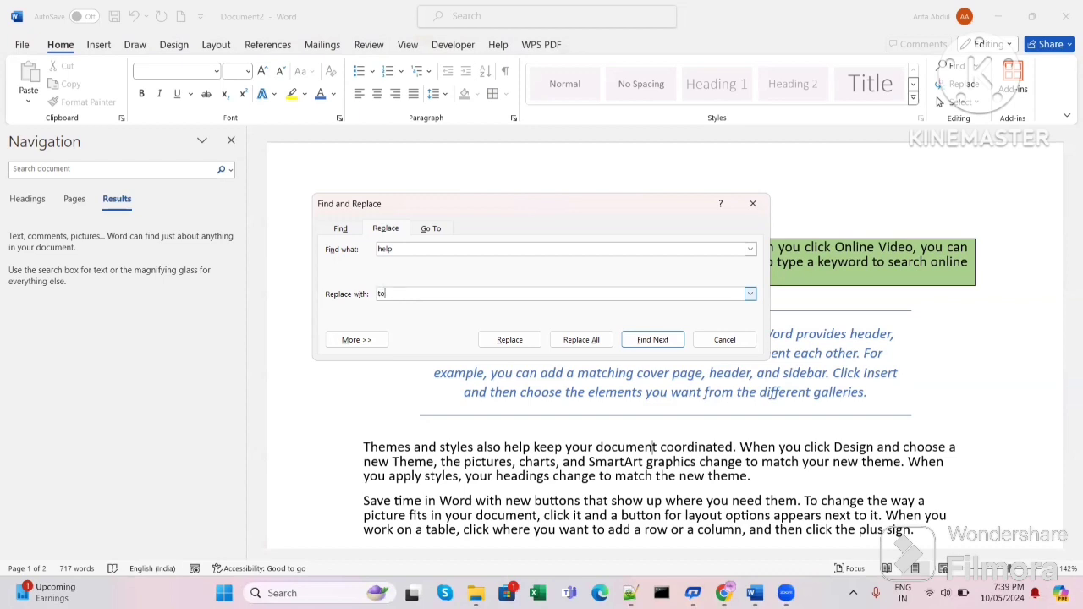
double_click(386, 249)
double_click(396, 293)
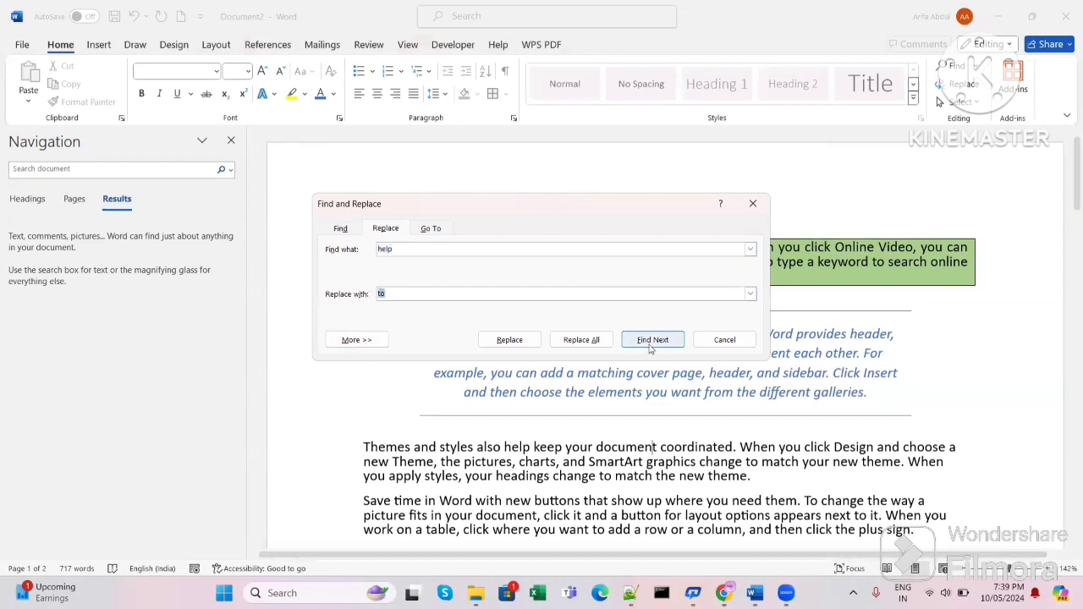
click(572, 341)
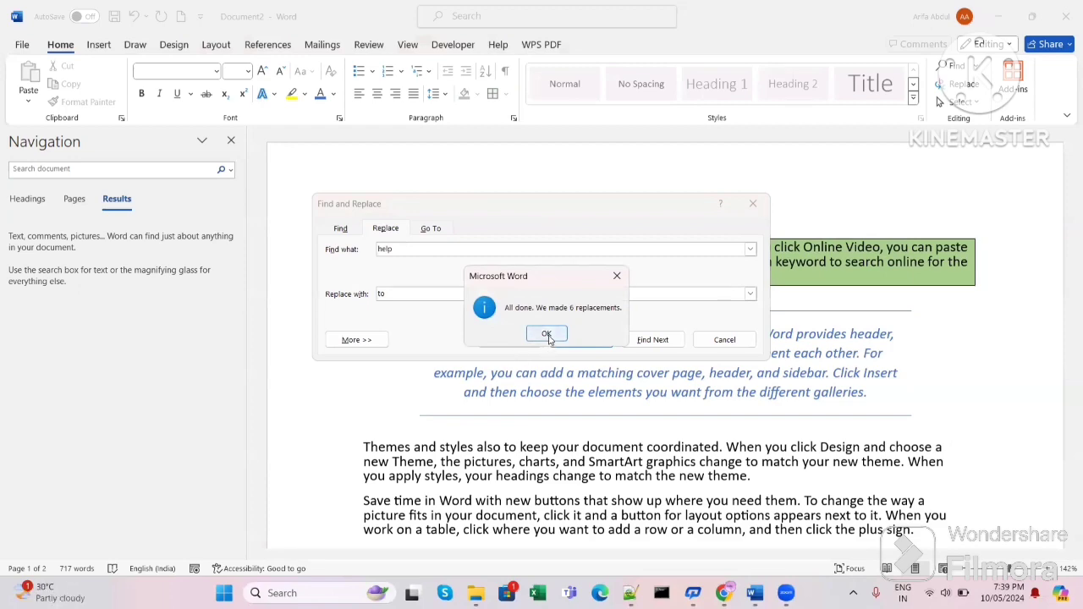
click(547, 334)
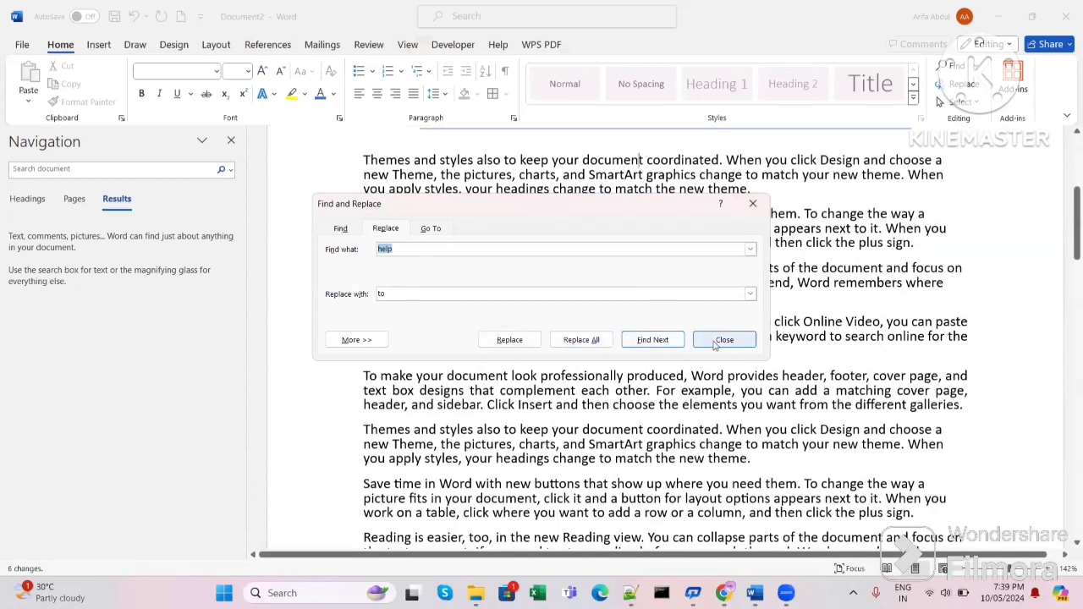
click(715, 341)
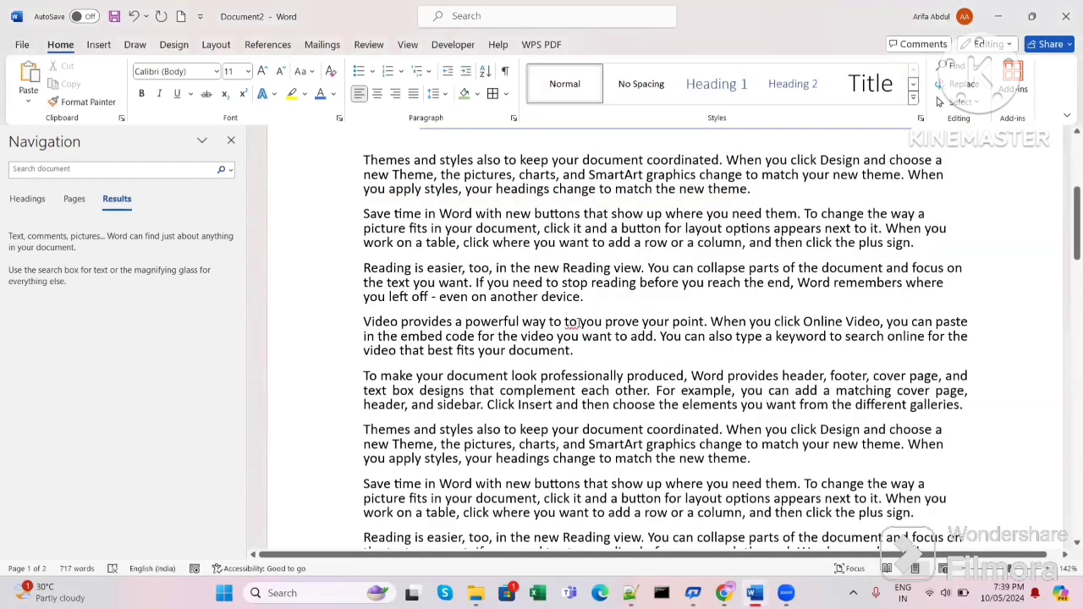
Step: Check the paragraphs for the replaced word "to", selecting it in the repeated "Video provides a powerful way" paragraph
click(578, 323)
scroll(578, 323, up, 4)
scroll(592, 387, down, 3)
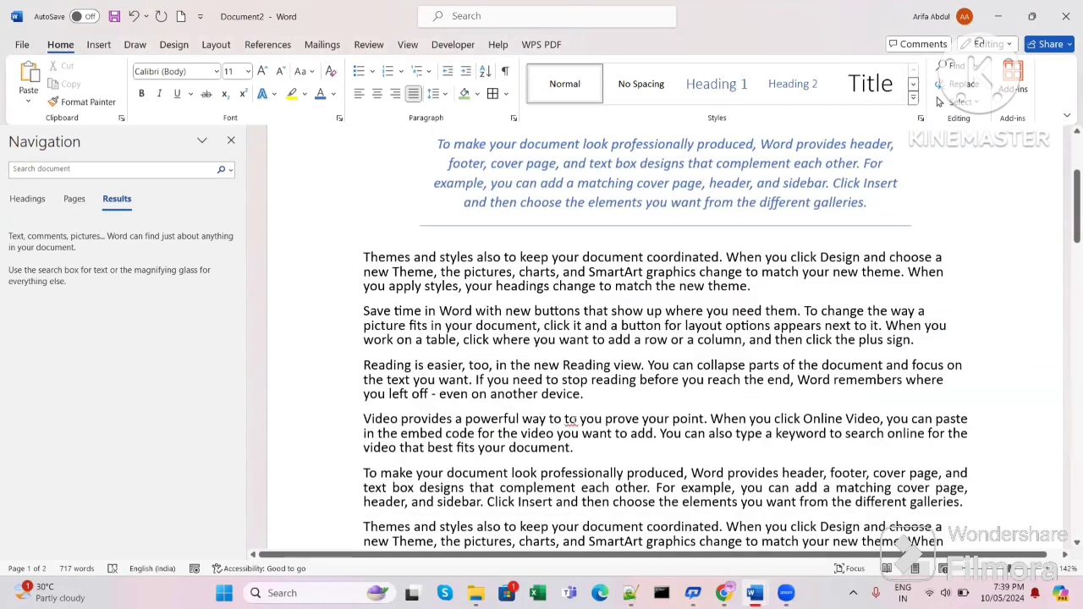
double_click(570, 418)
scroll(671, 397, down, 3)
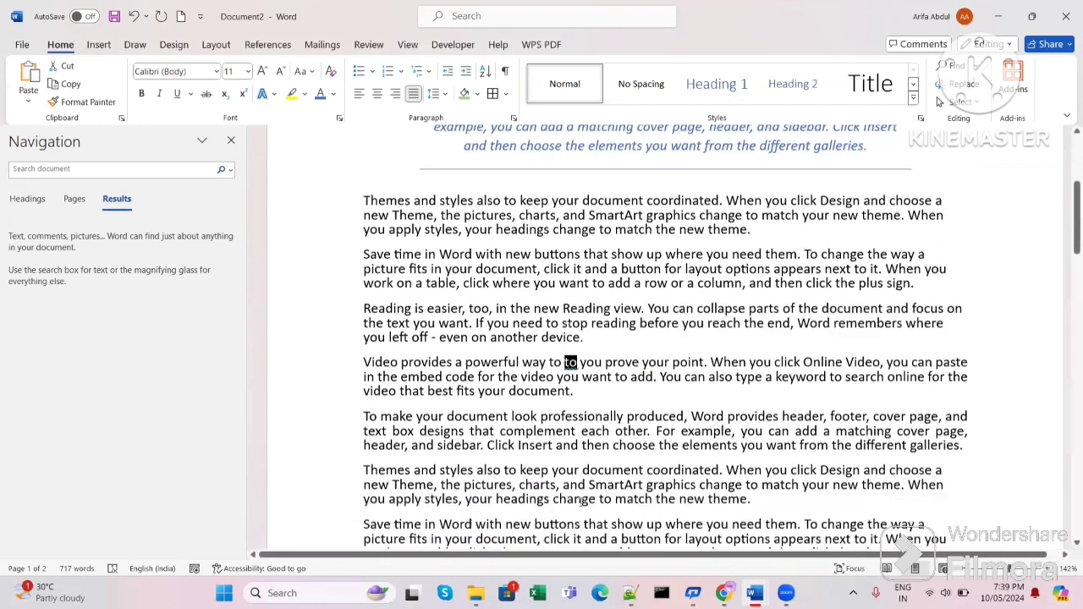
scroll(576, 480, up, 4)
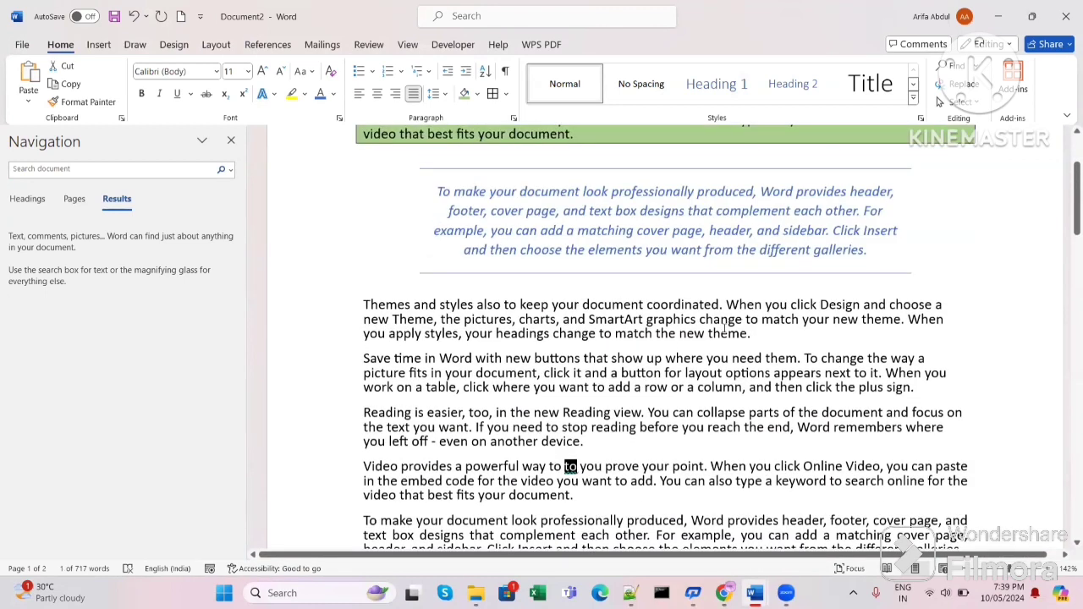
Step: Select the document's entire content, then clear the selection
click(951, 101)
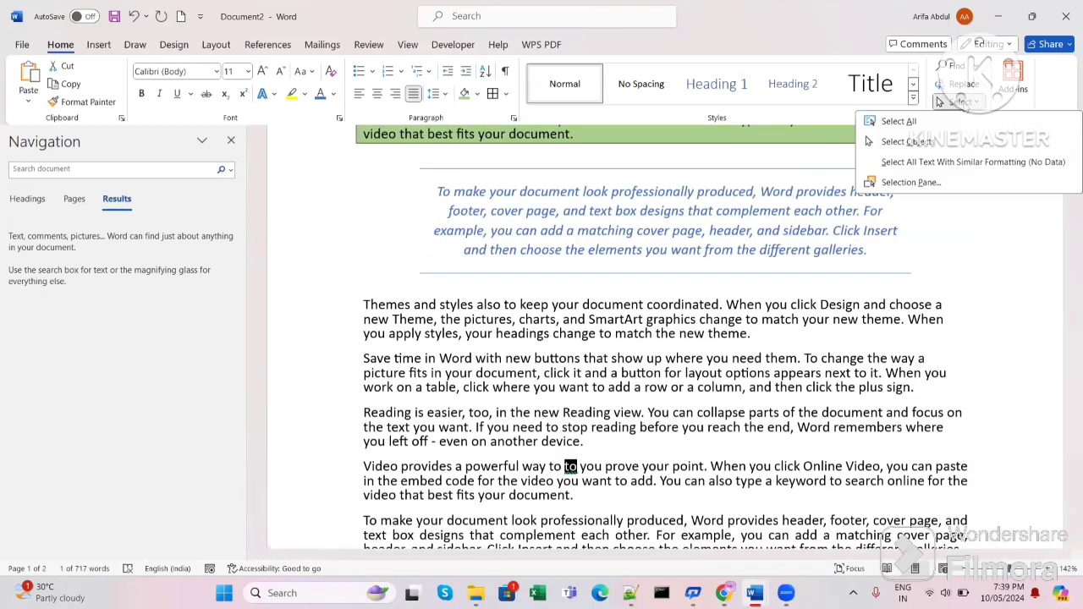
click(896, 123)
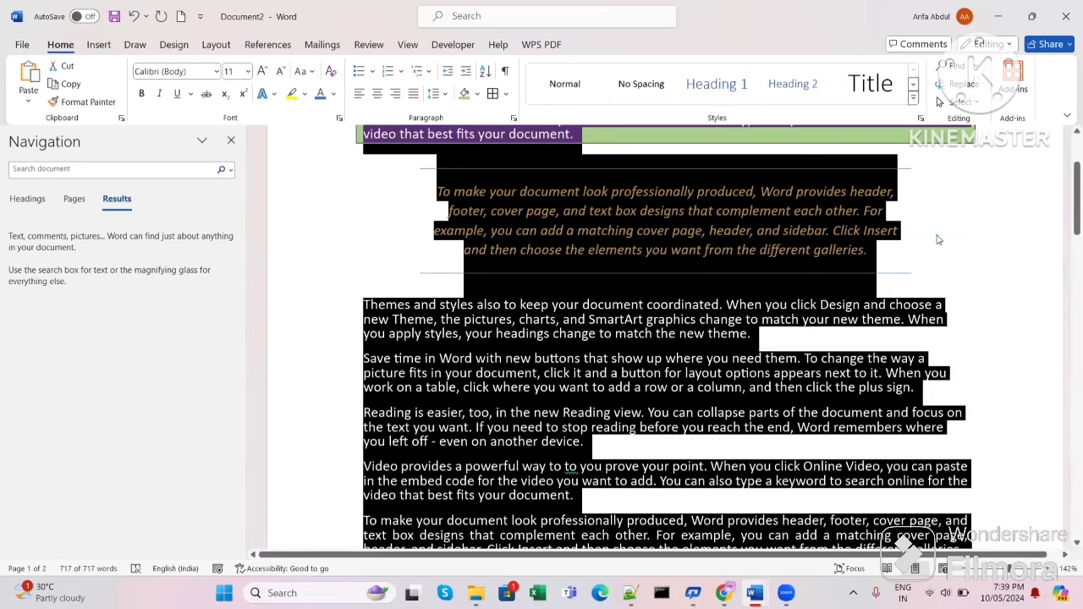
click(936, 233)
key(Down)
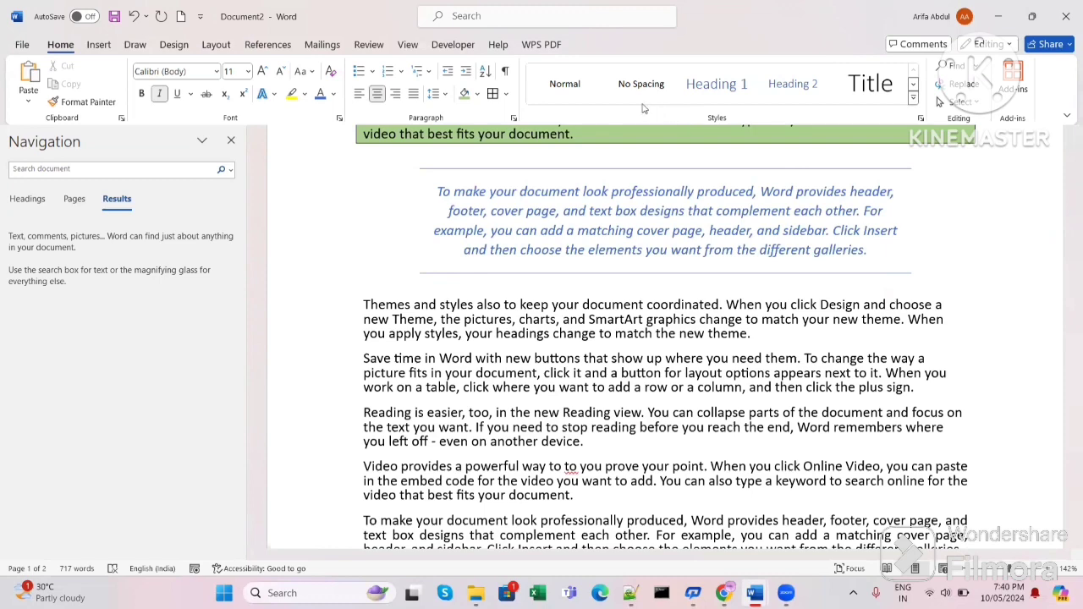
Step: Display the commands for inserting pages, tables and other elements into the document
click(98, 44)
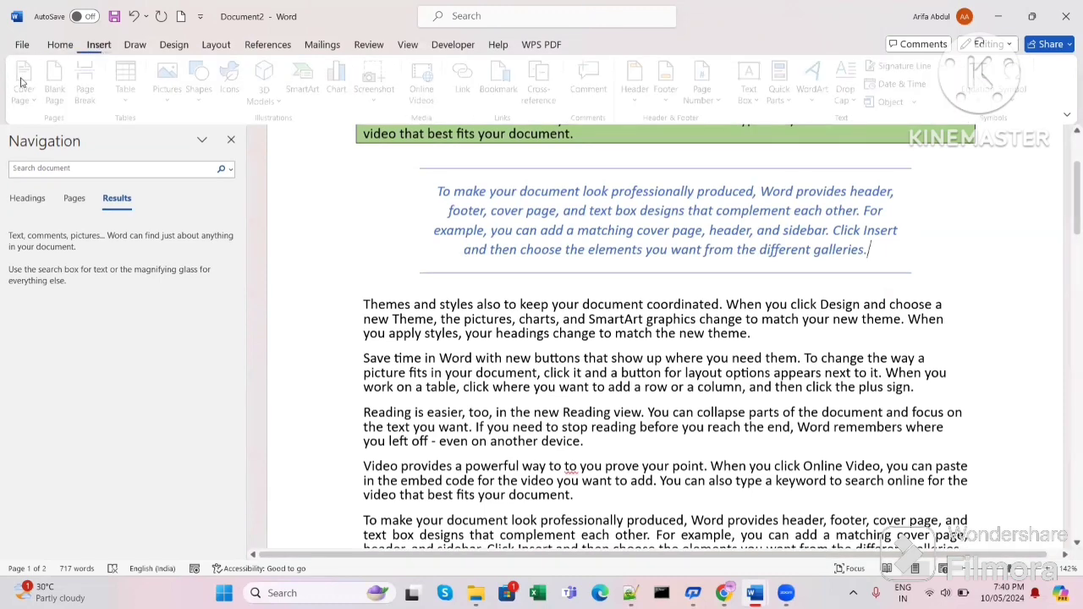